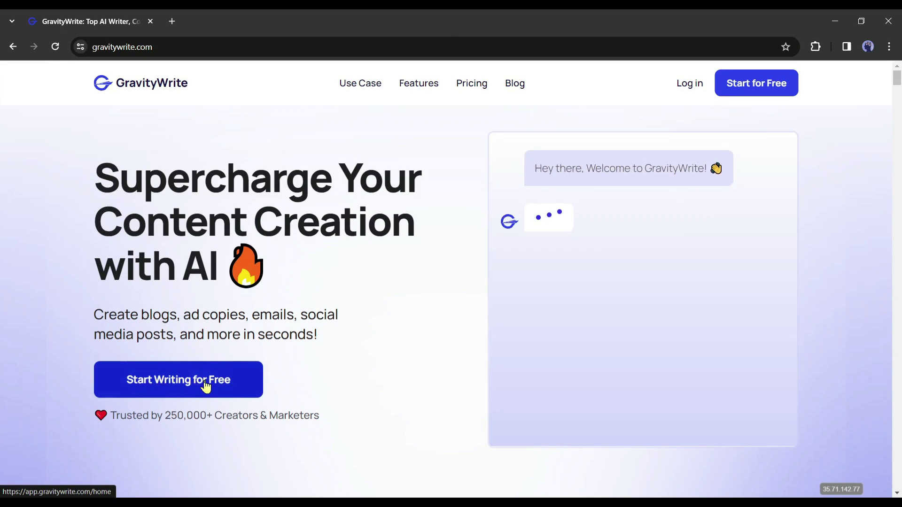
# - Enter GravityWrite and open the Movie Trailer Script tool under Film Making Tools
pyautogui.click(207, 387)
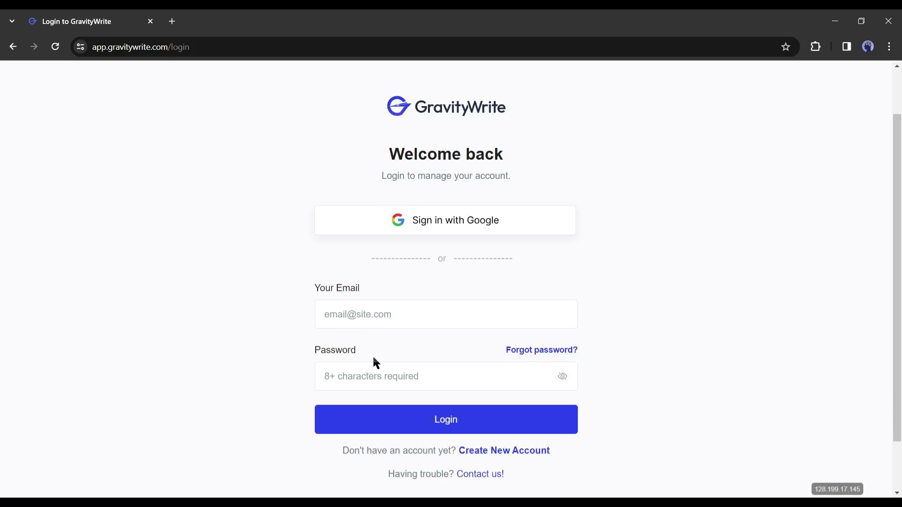
pyautogui.scroll(-2, 374, 359)
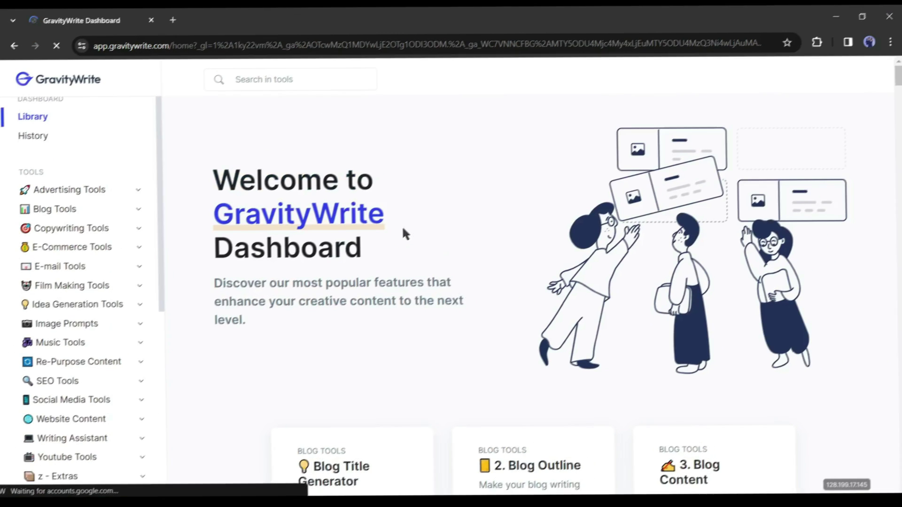
pyautogui.scroll(5, 105, 266)
pyautogui.click(90, 333)
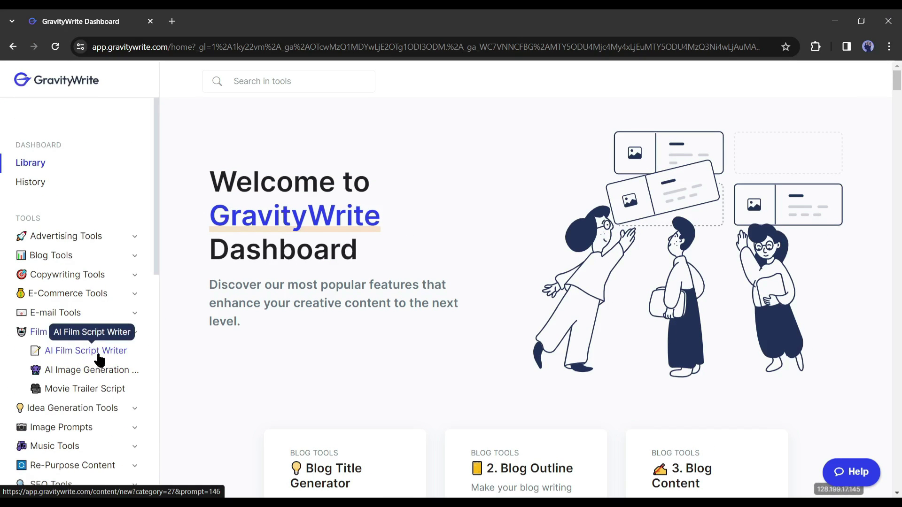
pyautogui.click(63, 388)
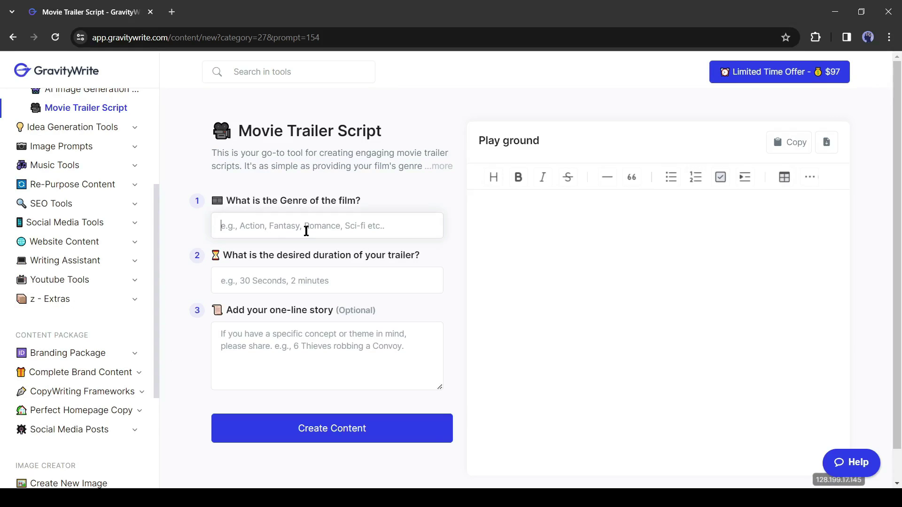
# - Generate a 30-second Action trailer script about a bank robbery, titled 'Bank Break'
pyautogui.write('Action')
pyautogui.click(320, 281)
pyautogui.write('30 Seconds')
pyautogui.click(416, 349)
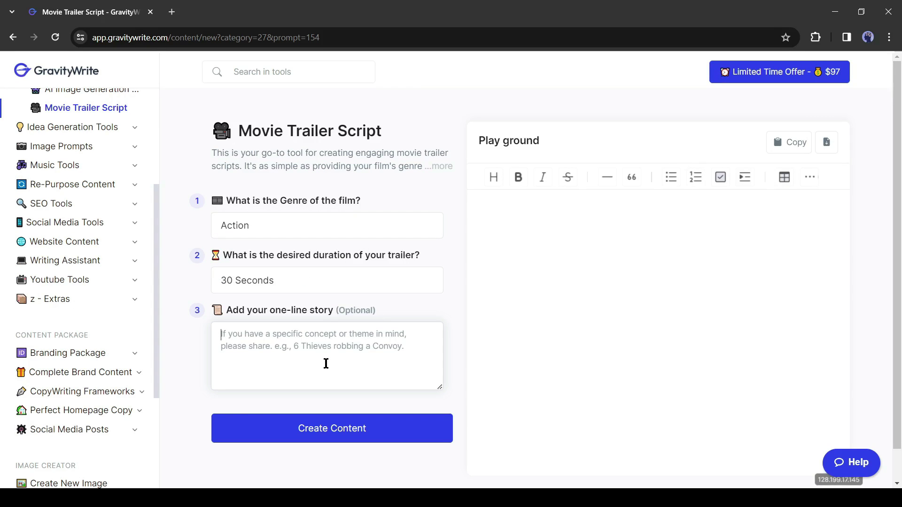
pyautogui.click(312, 429)
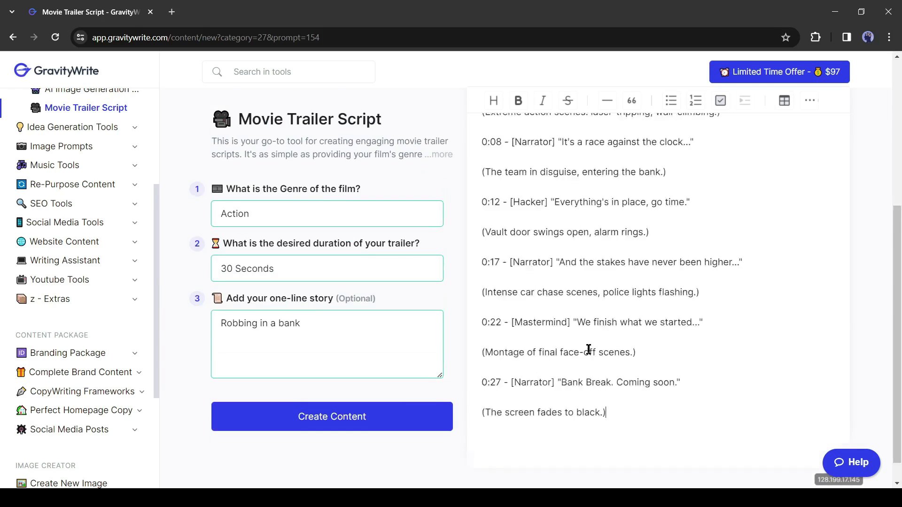
pyautogui.scroll(1, 550, 282)
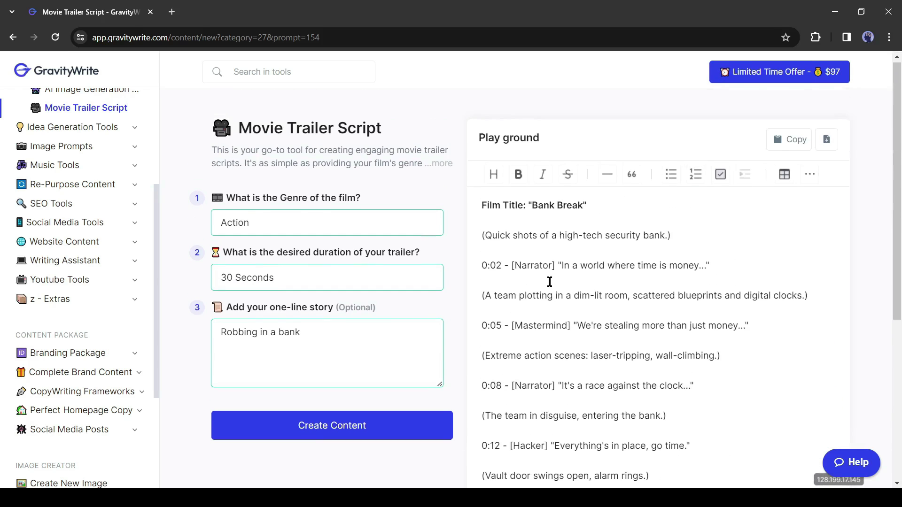
pyautogui.scroll(-1, 573, 248)
pyautogui.scroll(3, 89, 202)
# - Open the AI Image Generation Prompts tool in a new tab with Realistic style
pyautogui.click(91, 206)
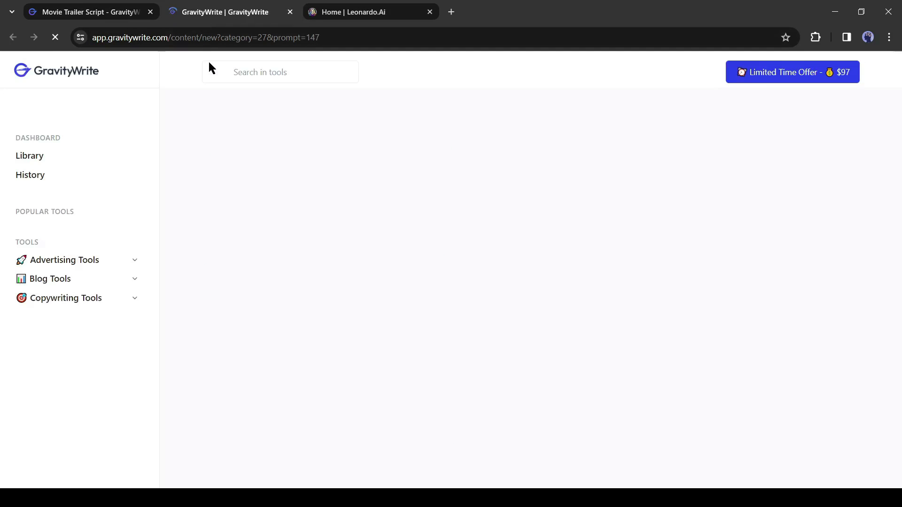
pyautogui.click(357, 305)
pyautogui.write('Realistic')
pyautogui.hotkey('ctrl', 'shift', 'Tab')
pyautogui.hotkey('ctrl', 'Tab')
# - Paste the Bank Break script, generate image prompts, and delete the first prompt's description
pyautogui.click(289, 368)
pyautogui.hotkey('ctrl', 'v')
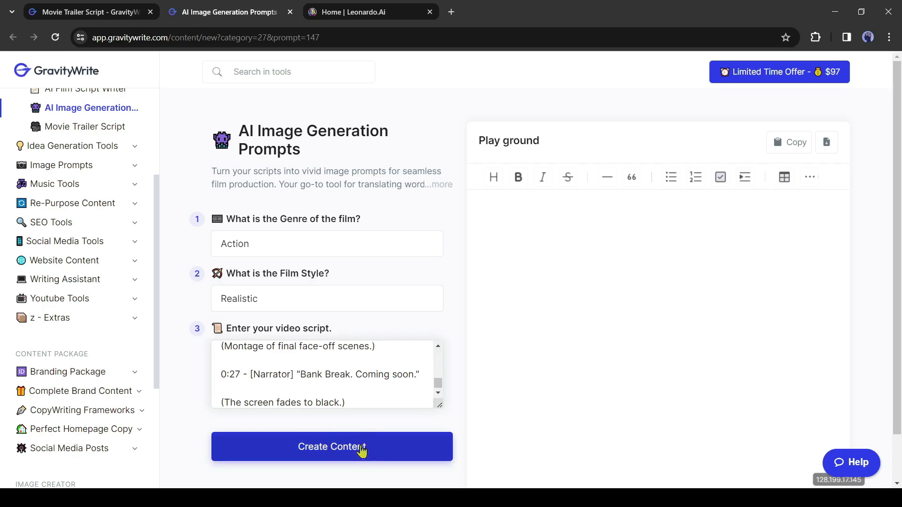
pyautogui.click(346, 453)
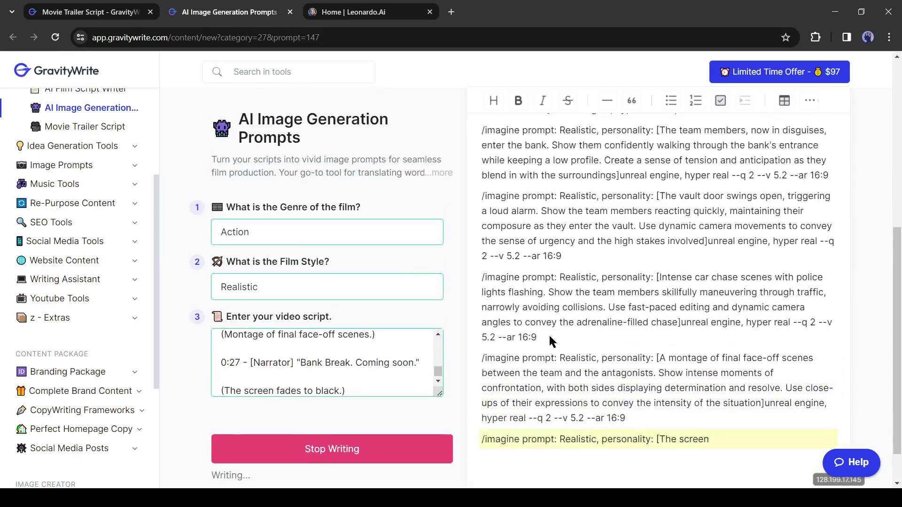
pyautogui.moveTo(560, 205); pyautogui.dragTo(561, 274)
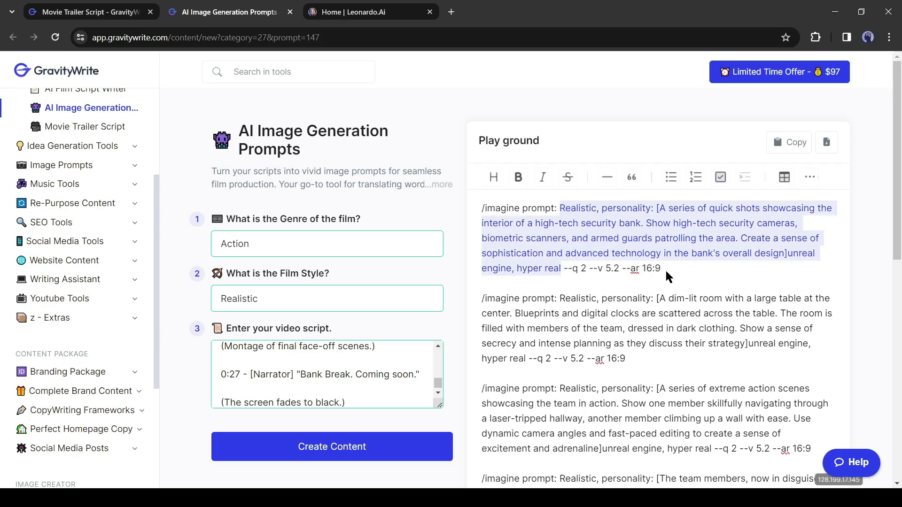
pyautogui.press('BackSpace')
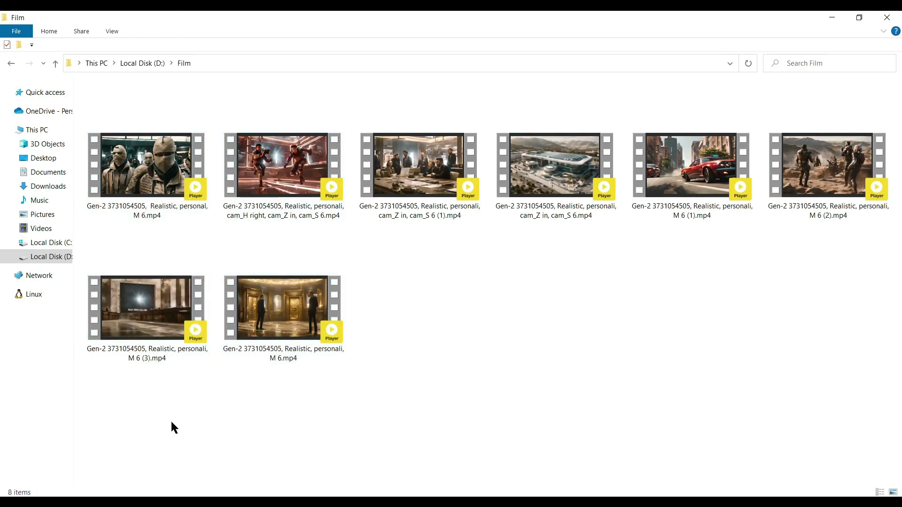
# - Select all generated Gen-2 clips, play the assembled sequence, and scrub back toward the start
pyautogui.hotkey('ctrl', 'a')
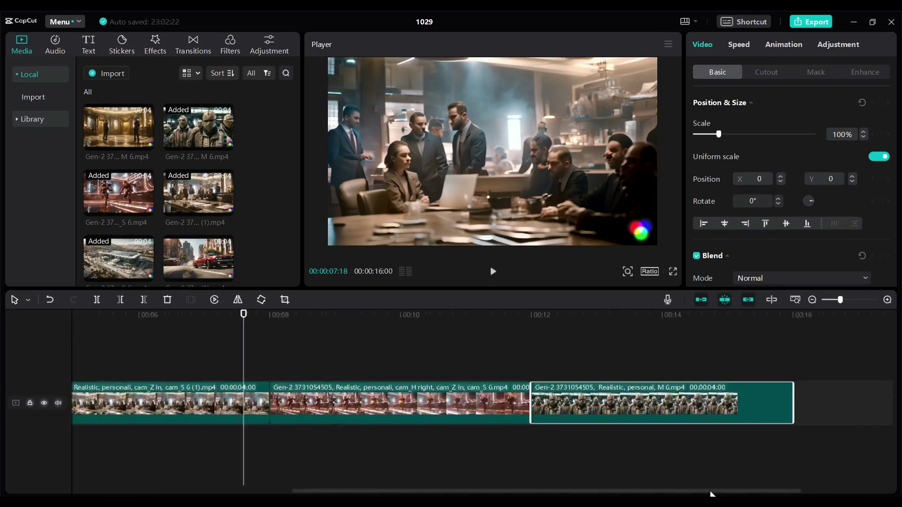
pyautogui.click(493, 272)
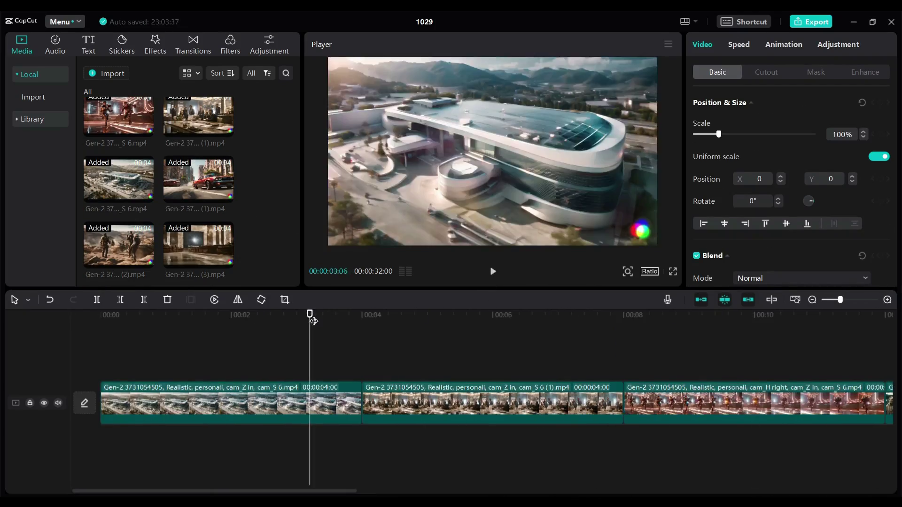
pyautogui.moveTo(310, 316); pyautogui.dragTo(100, 312)
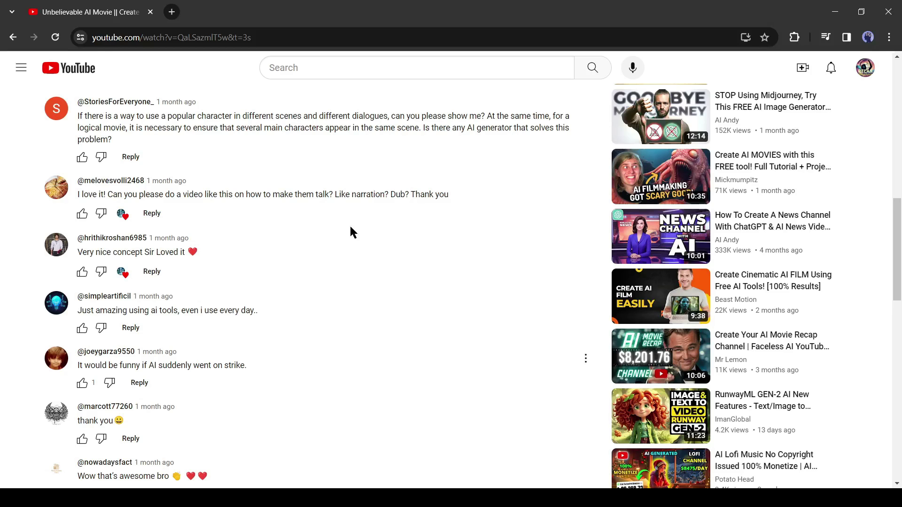
pyautogui.scroll(-5, 184, 146)
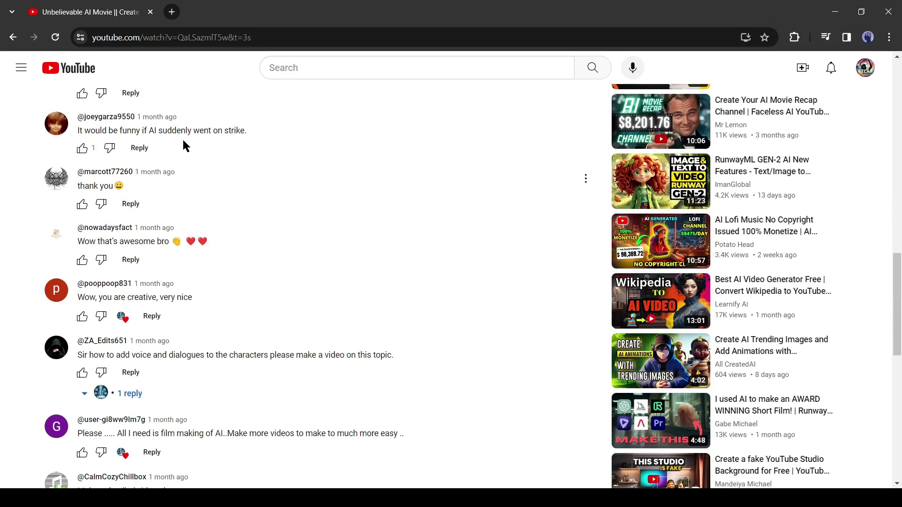
pyautogui.scroll(-4, 180, 162)
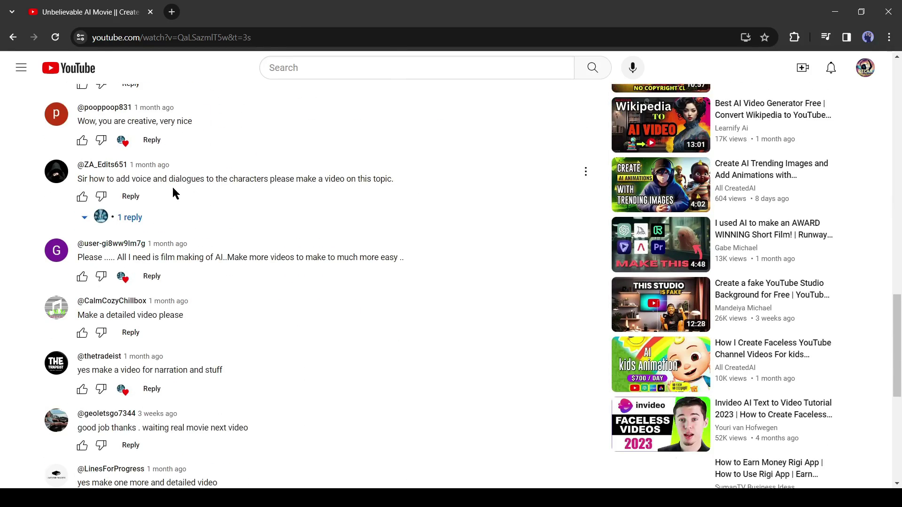
pyautogui.moveTo(97, 178); pyautogui.dragTo(369, 179)
pyautogui.moveTo(115, 257); pyautogui.dragTo(371, 258)
pyautogui.click(240, 318)
pyautogui.scroll(-1, 240, 318)
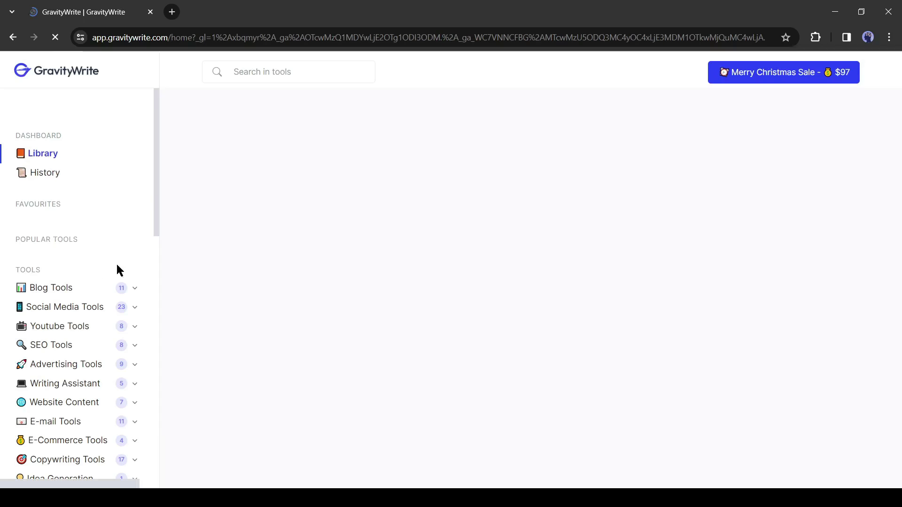
# - Generate the 60-second Action trailer 'Forbidden Legacy' from the pasted special-ops agent logline
pyautogui.scroll(-1, 150, 185)
pyautogui.scroll(-5, 123, 212)
pyautogui.scroll(-2, 123, 218)
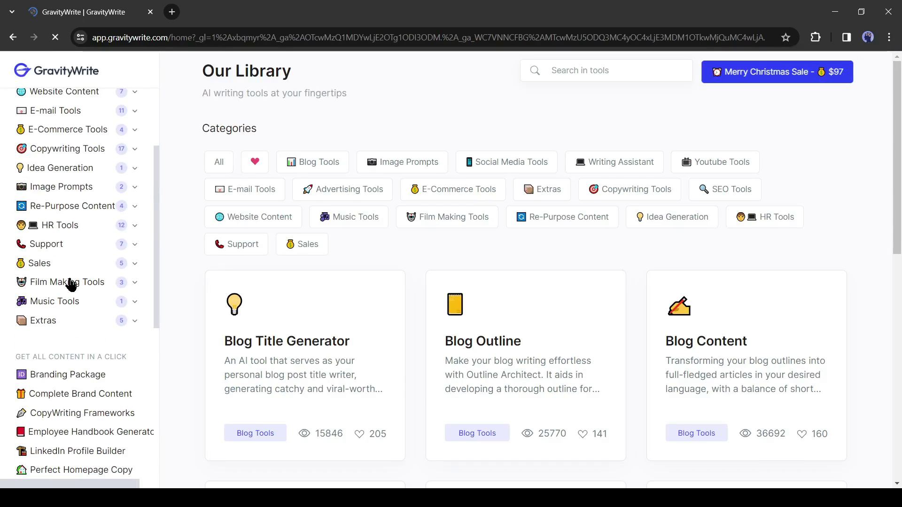
pyautogui.click(70, 281)
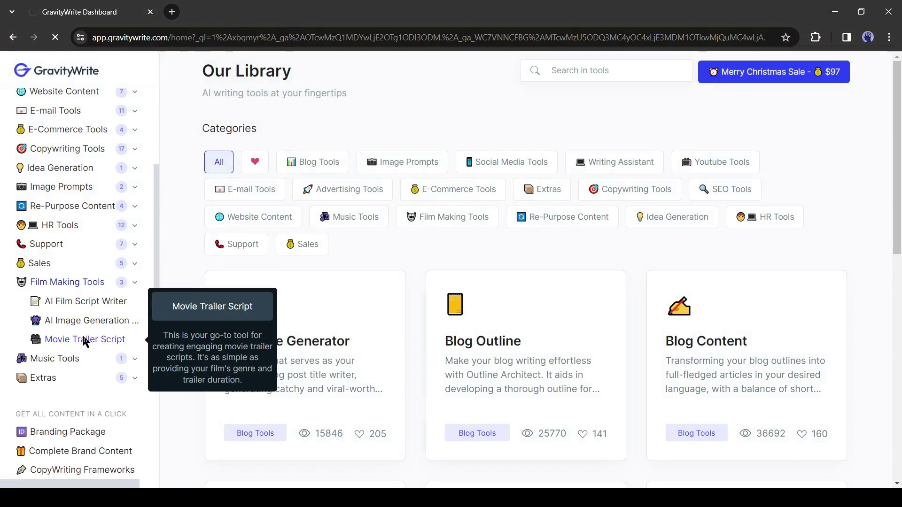
pyautogui.click(85, 340)
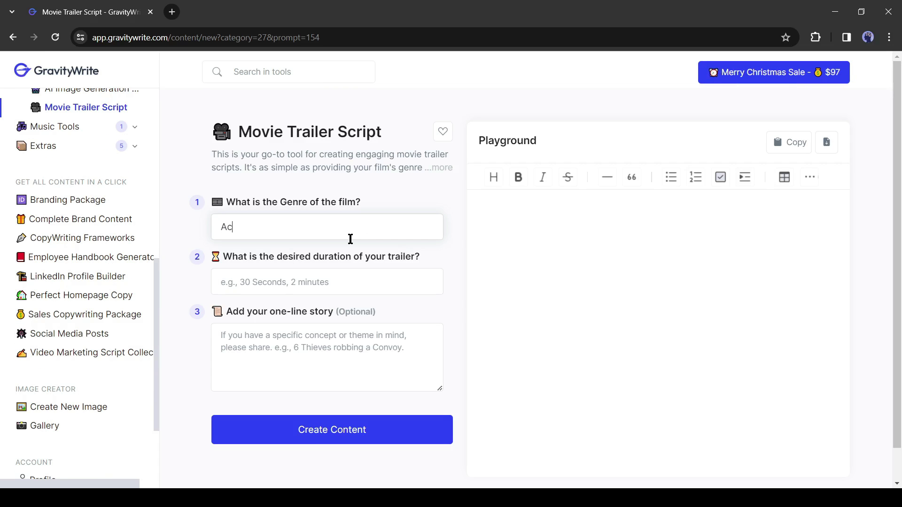
pyautogui.click(349, 289)
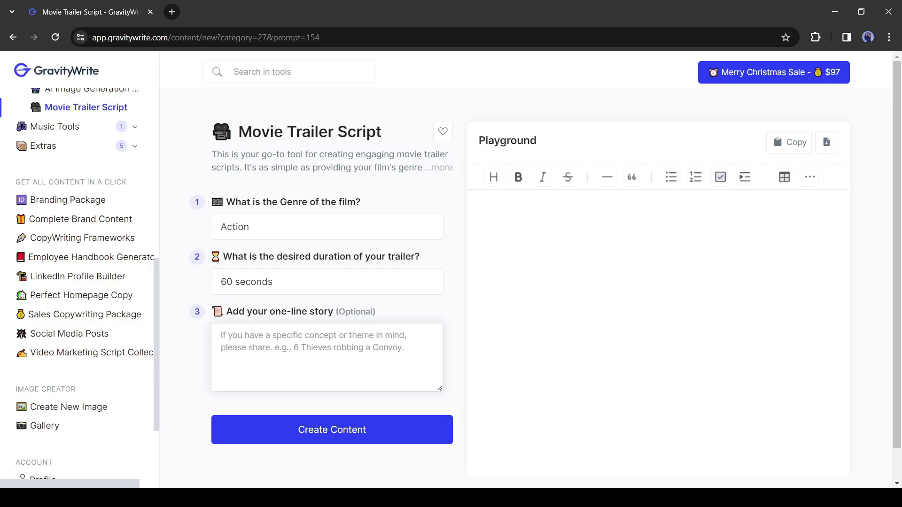
pyautogui.click(282, 377)
pyautogui.hotkey('ctrl', 'v')
pyautogui.click(333, 430)
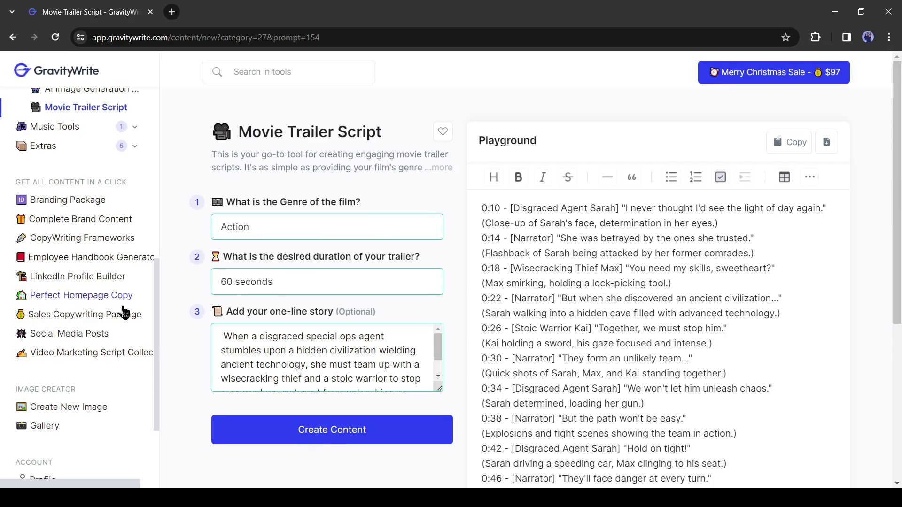
pyautogui.scroll(5, 123, 312)
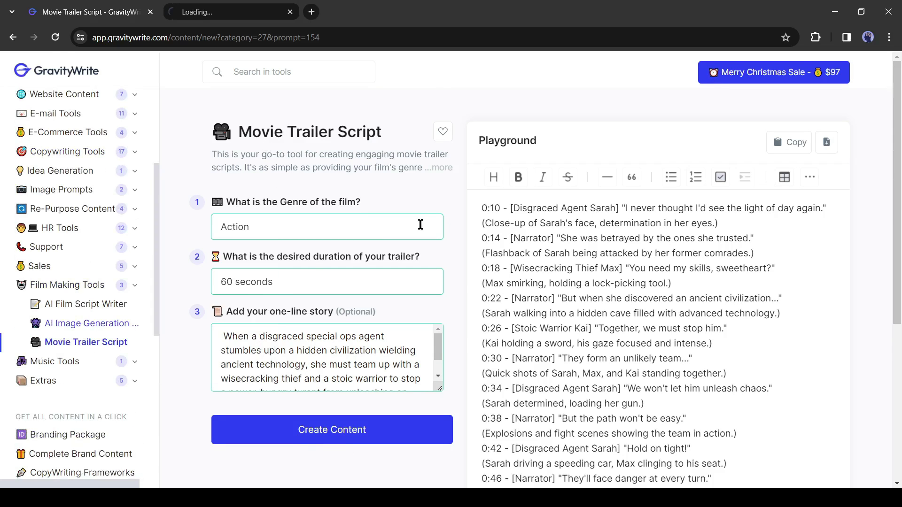
# - Paste the Forbidden Legacy script into AI Image Generation Prompts and generate realistic action prompts
pyautogui.click(230, 12)
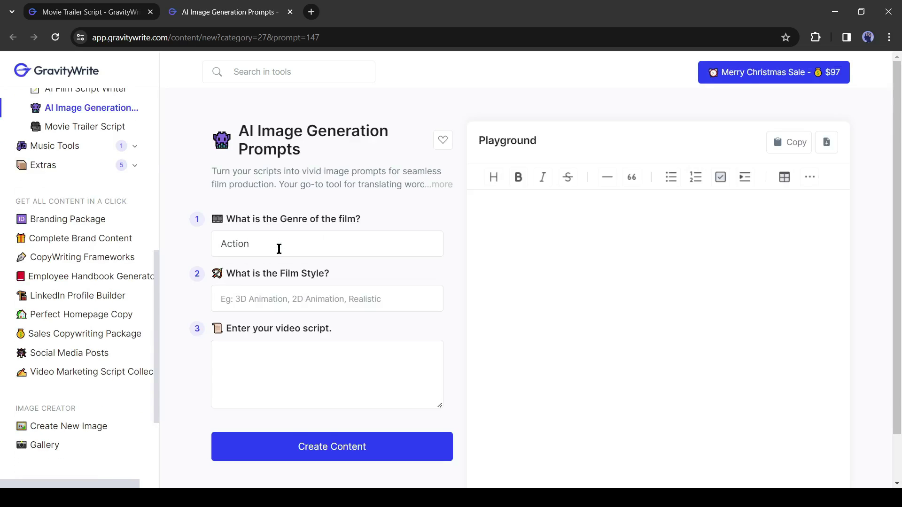
pyautogui.click(60, 6)
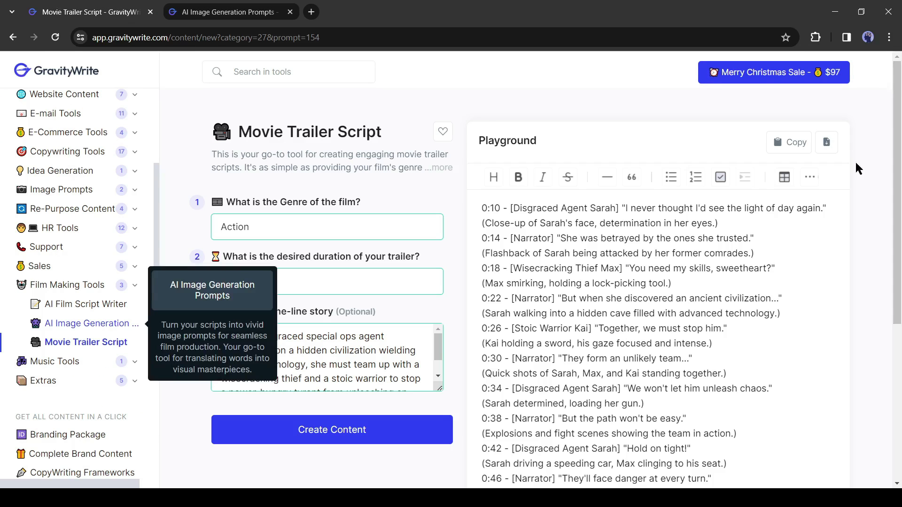
pyautogui.click(196, 5)
pyautogui.click(241, 354)
pyautogui.hotkey('ctrl', 'v')
pyautogui.click(334, 448)
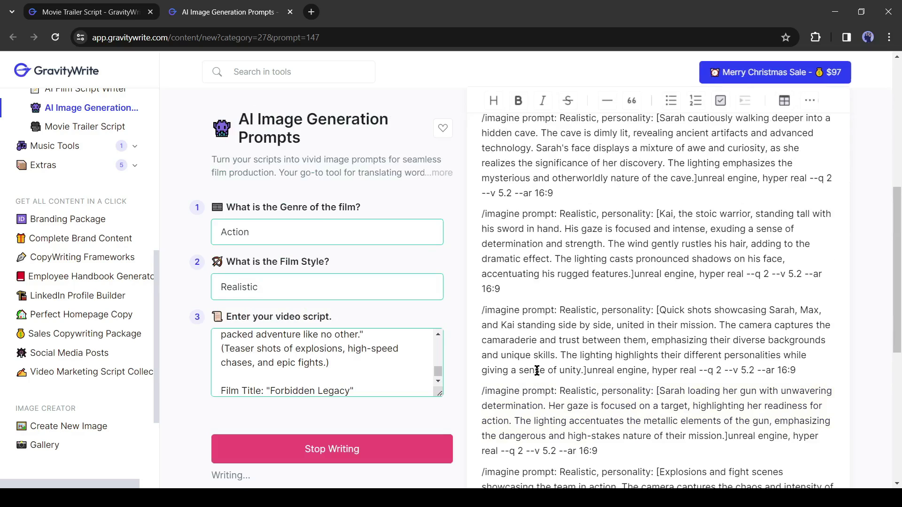
pyautogui.scroll(7, 537, 371)
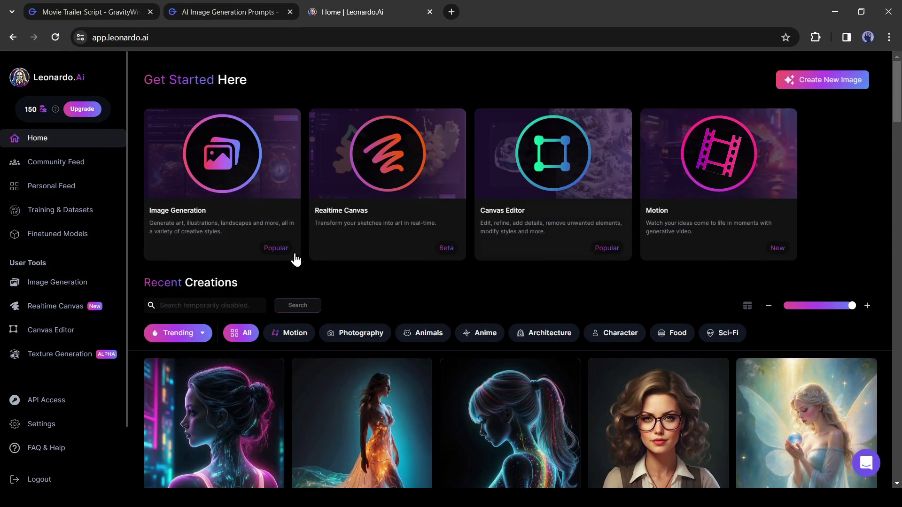
# - Replace Leonardo's sample prompt with the first GravityWrite prompt describing Sarah's close-up
pyautogui.click(704, 205)
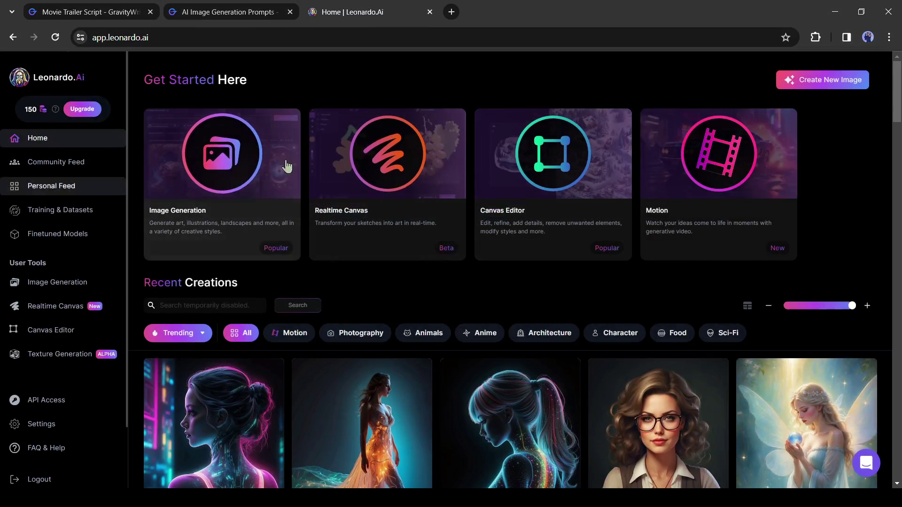
pyautogui.click(261, 169)
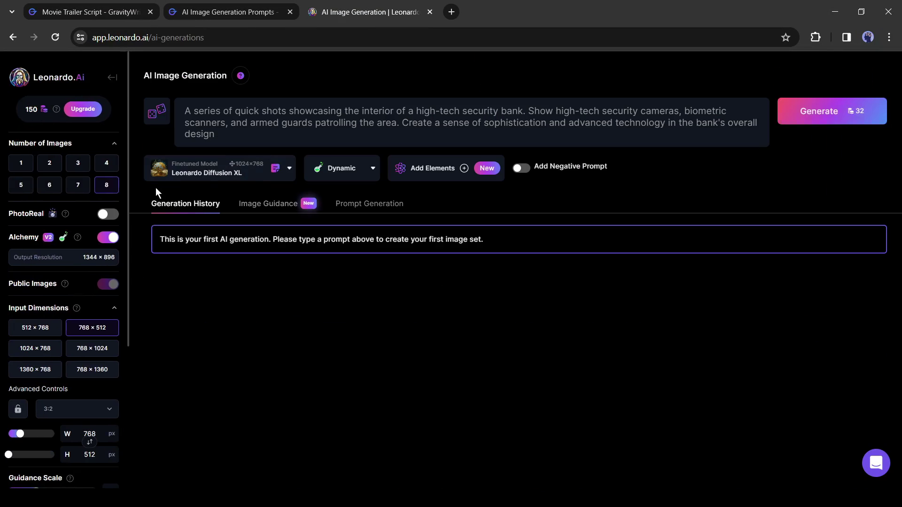
pyautogui.tripleClick(246, 109)
pyautogui.press('BackSpace')
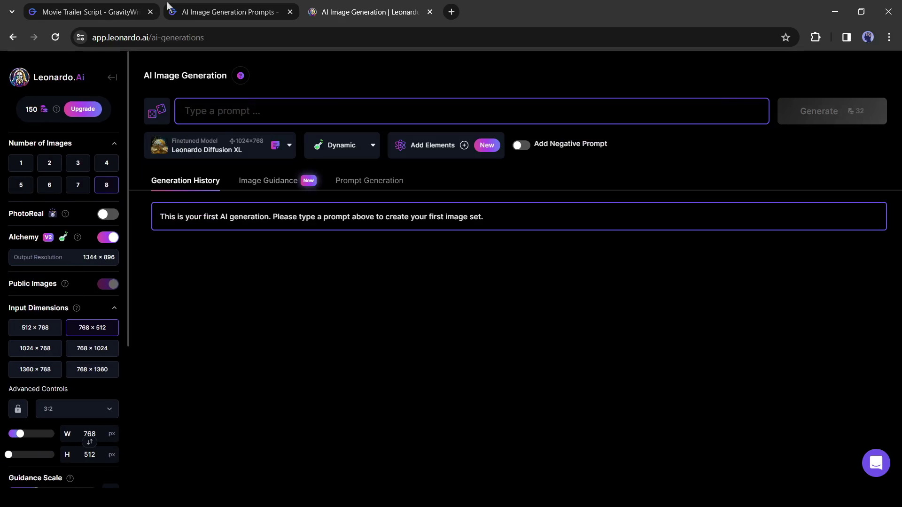
pyautogui.click(222, 6)
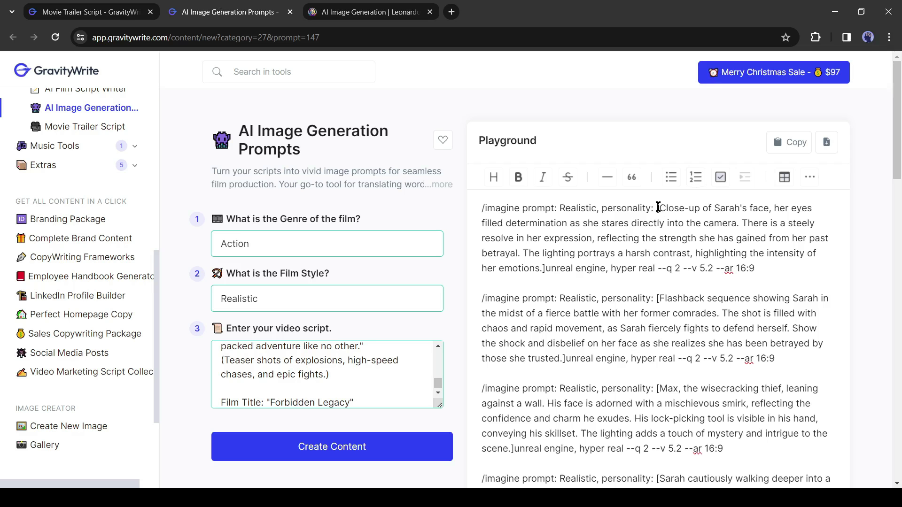
pyautogui.moveTo(658, 208); pyautogui.dragTo(684, 247)
pyautogui.moveTo(561, 256); pyautogui.dragTo(657, 268)
pyautogui.hotkey('ctrl', 'c')
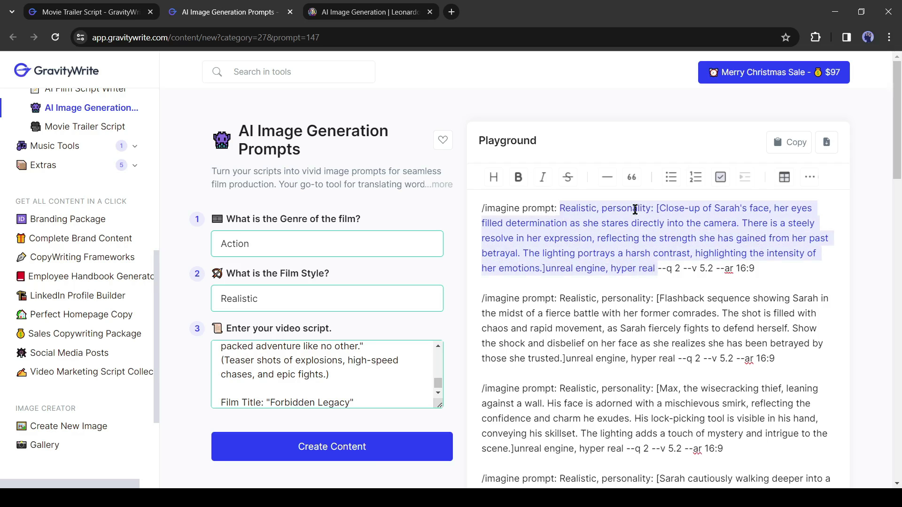
pyautogui.click(336, 7)
pyautogui.hotkey('ctrl', 'v')
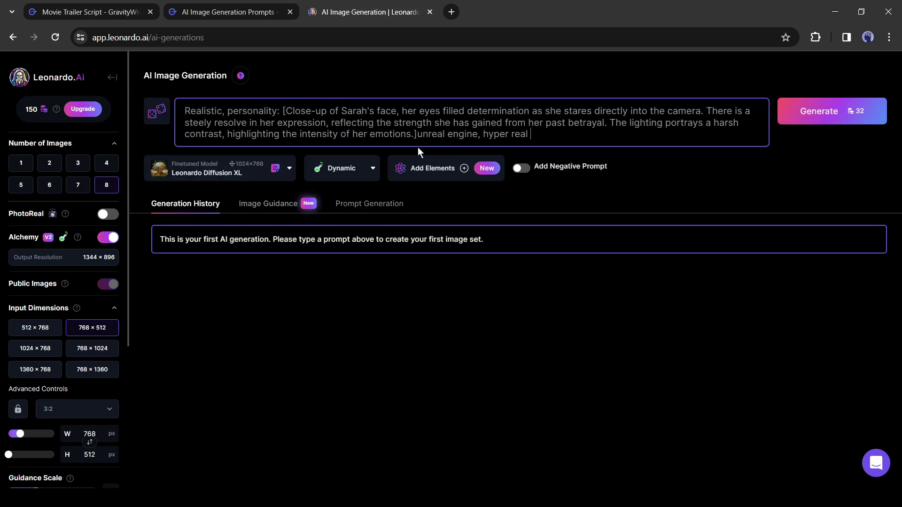
# - Turn on PhotoReal and generate four cinematic 912×512 images of the close-up
pyautogui.click(253, 176)
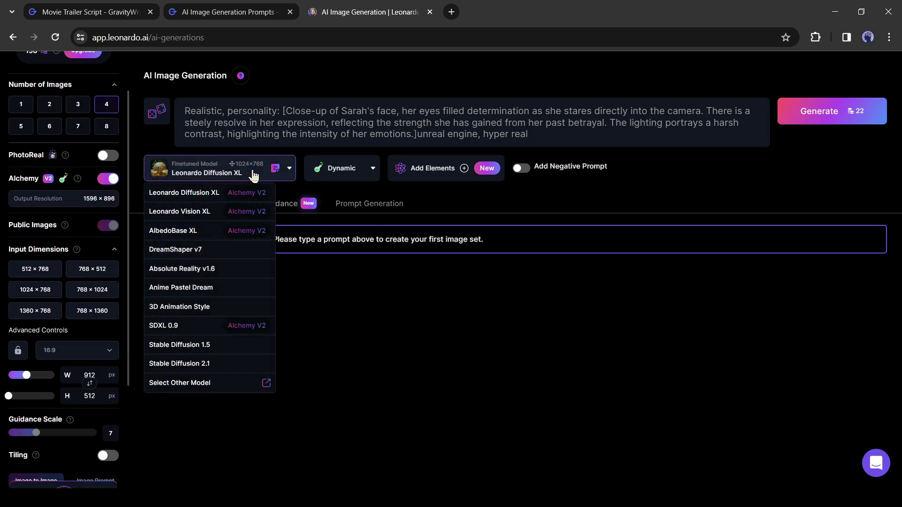
pyautogui.click(189, 203)
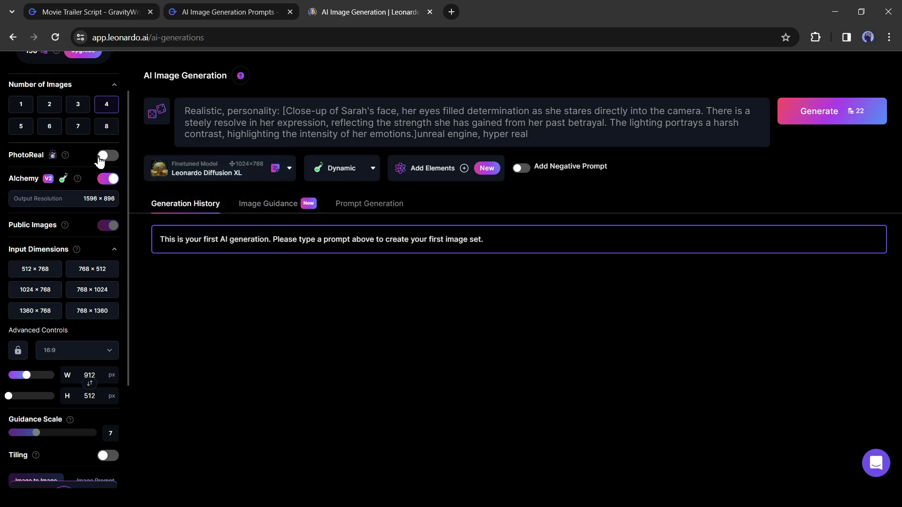
pyautogui.click(104, 156)
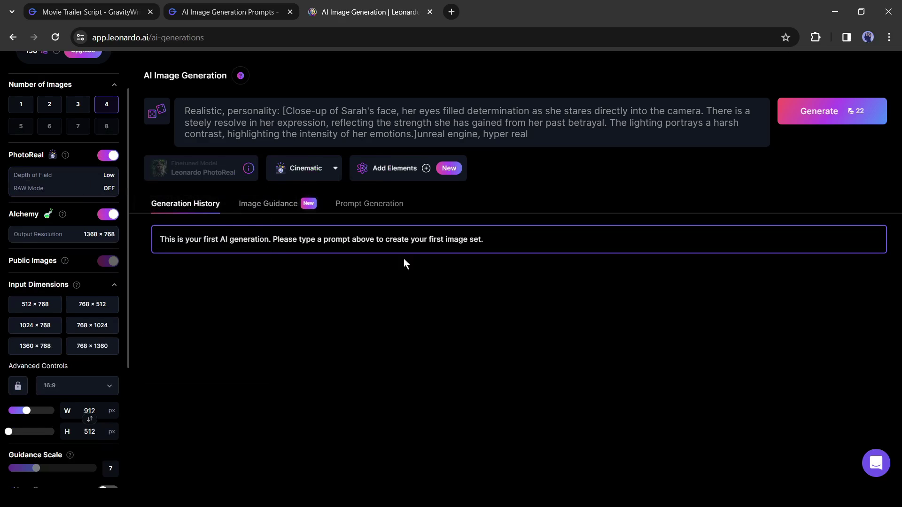
pyautogui.click(852, 120)
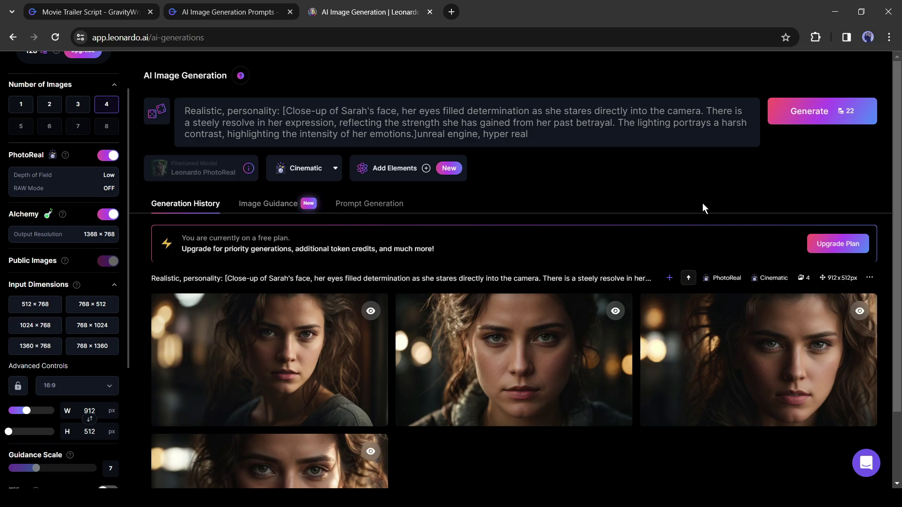
pyautogui.scroll(-2, 588, 71)
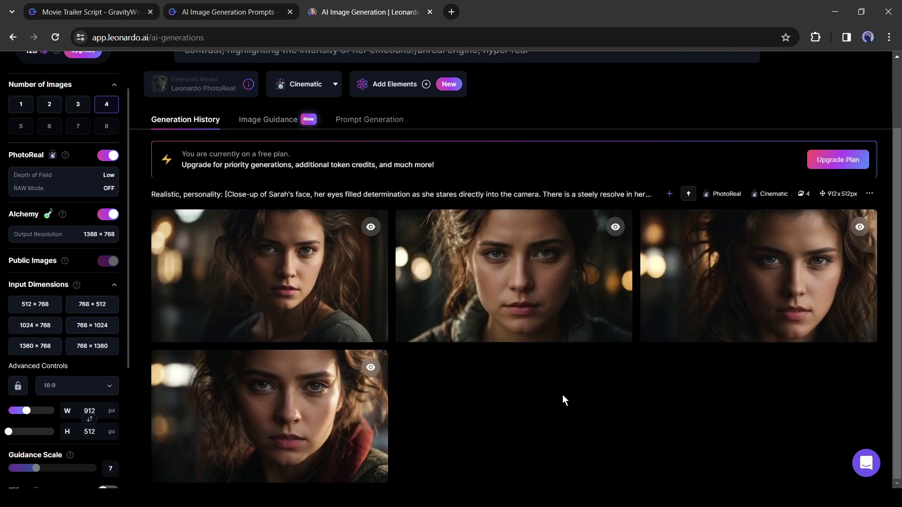
# - Animate the Sarah close-up image with Generate Motion video and wait for the clip
pyautogui.click(259, 328)
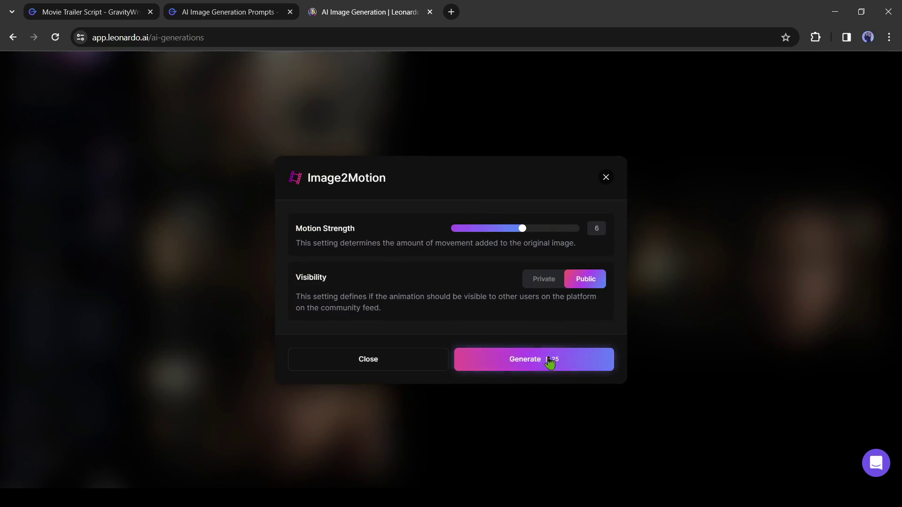
pyautogui.click(541, 372)
pyautogui.scroll(-3, 499, 314)
pyautogui.scroll(3, 495, 312)
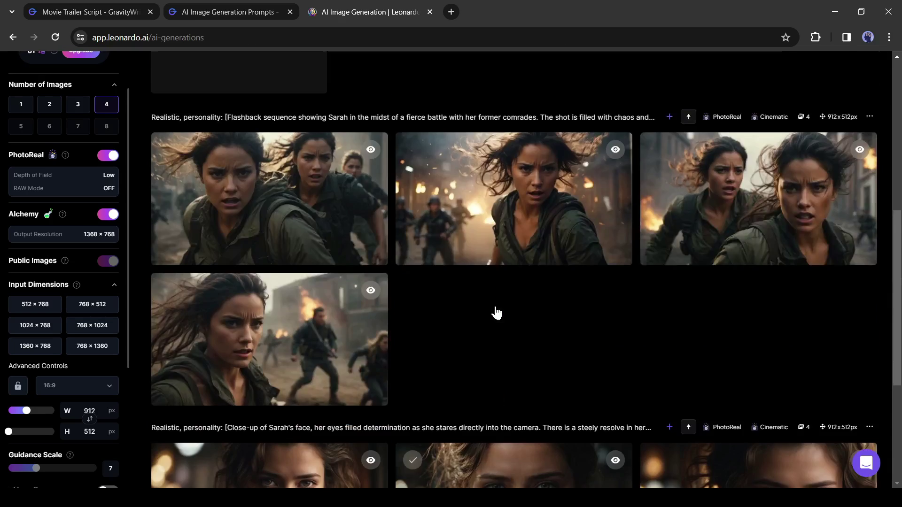
pyautogui.scroll(-2, 414, 289)
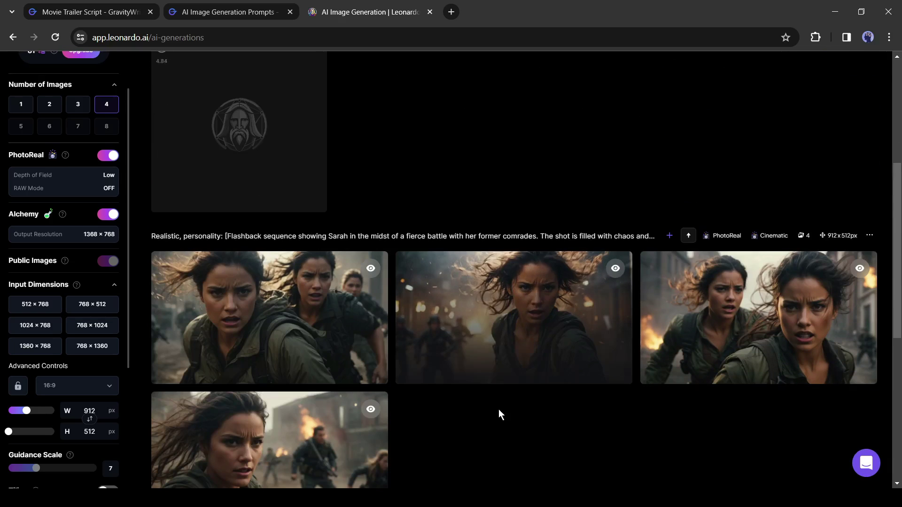
pyautogui.scroll(2, 331, 160)
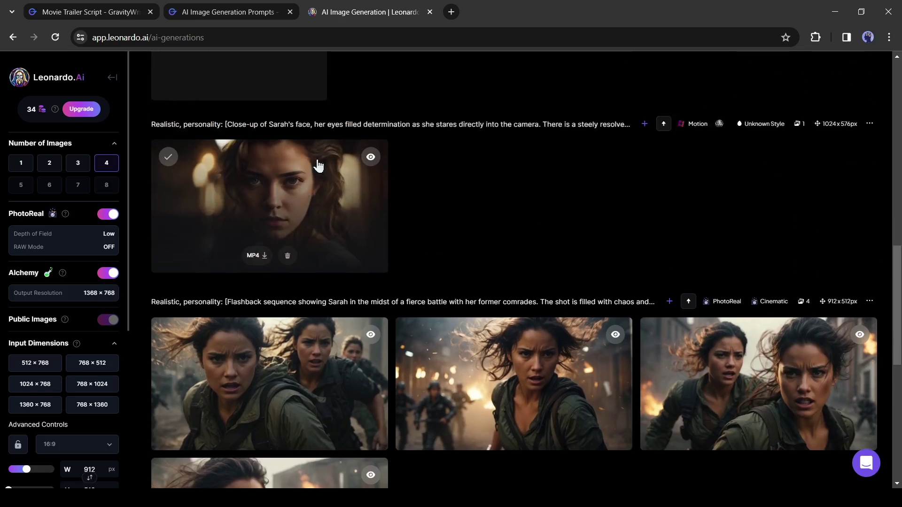
pyautogui.scroll(1, 318, 165)
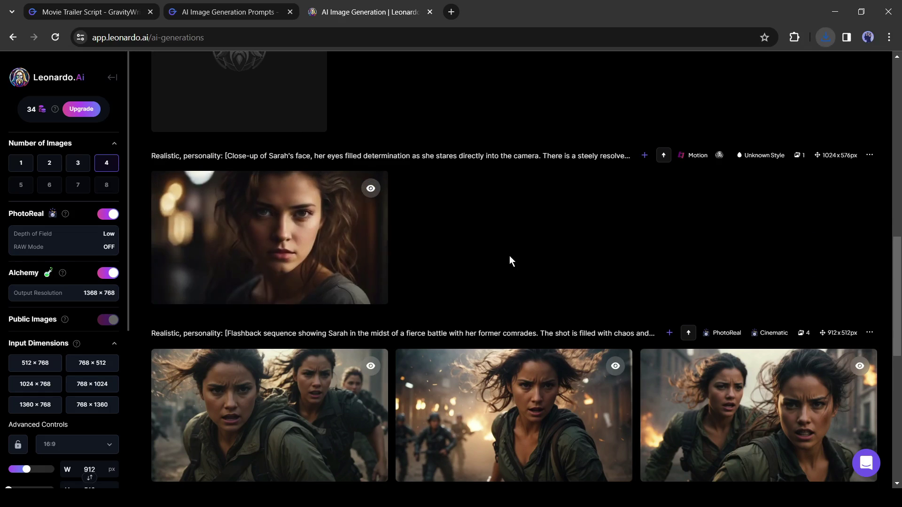
pyautogui.scroll(-1, 545, 249)
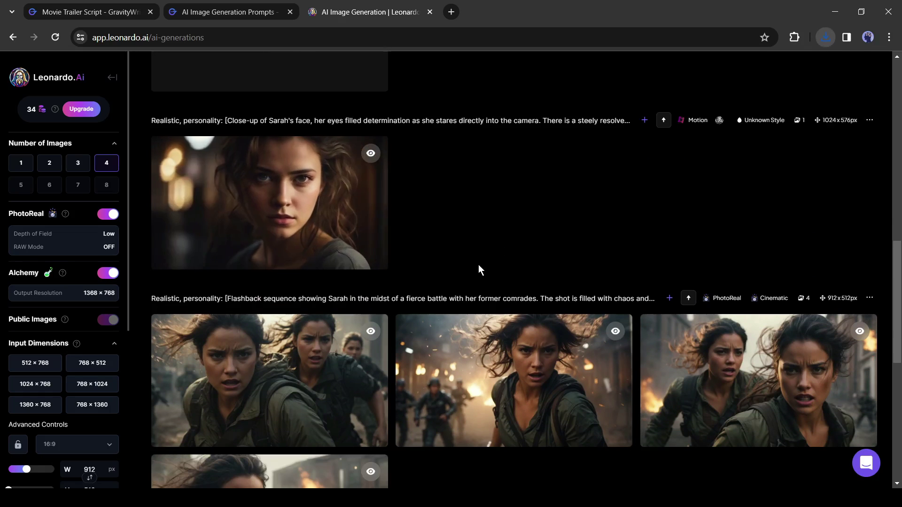
pyautogui.scroll(3, 478, 264)
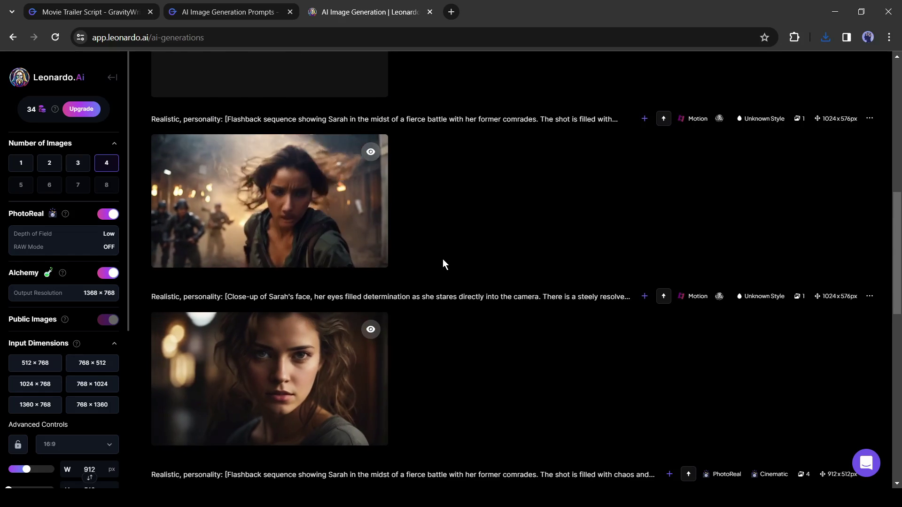
pyautogui.scroll(2, 443, 260)
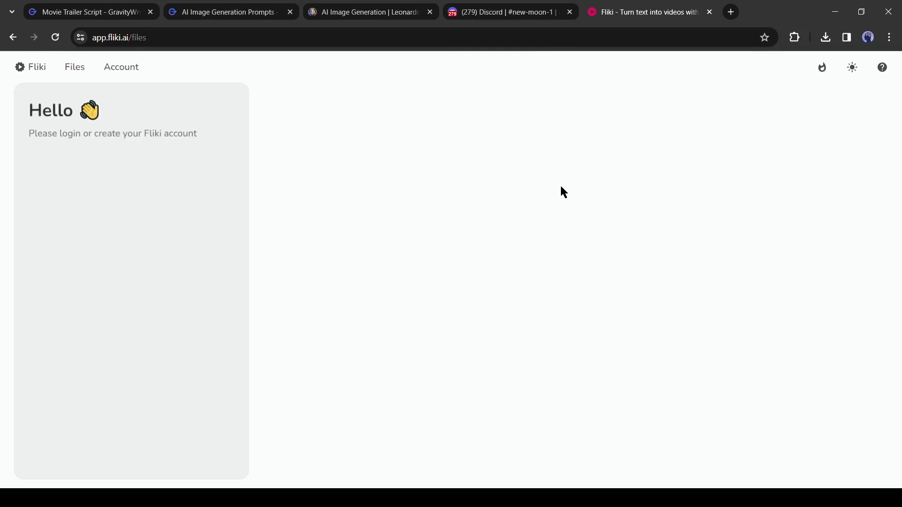
# - Create a new empty Fliki file named 'Trailer'
pyautogui.click(706, 104)
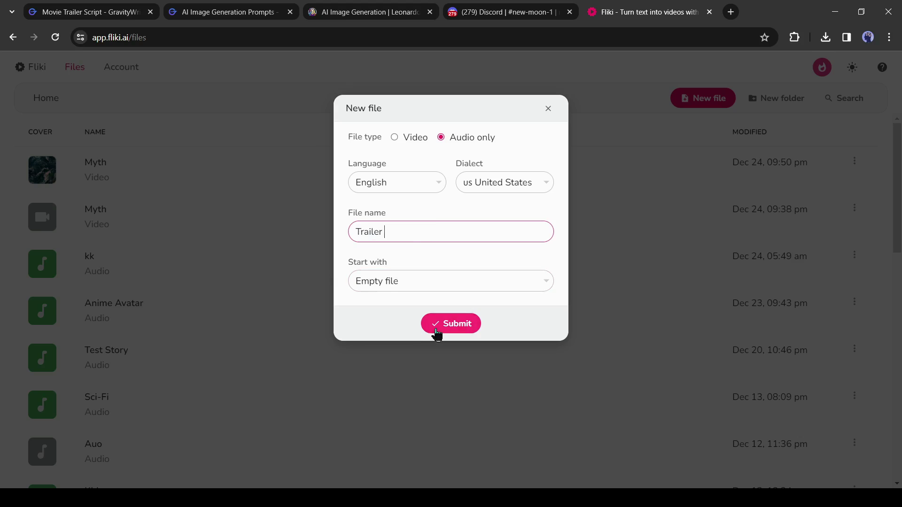
pyautogui.click(427, 322)
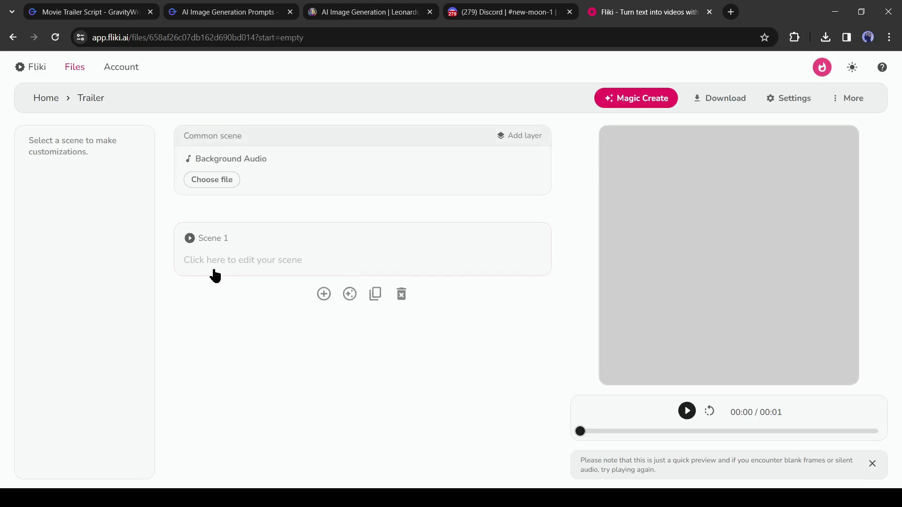
# - Put "I never thought I'd see the light of day again." into Scene 1's voiceover
pyautogui.click(275, 262)
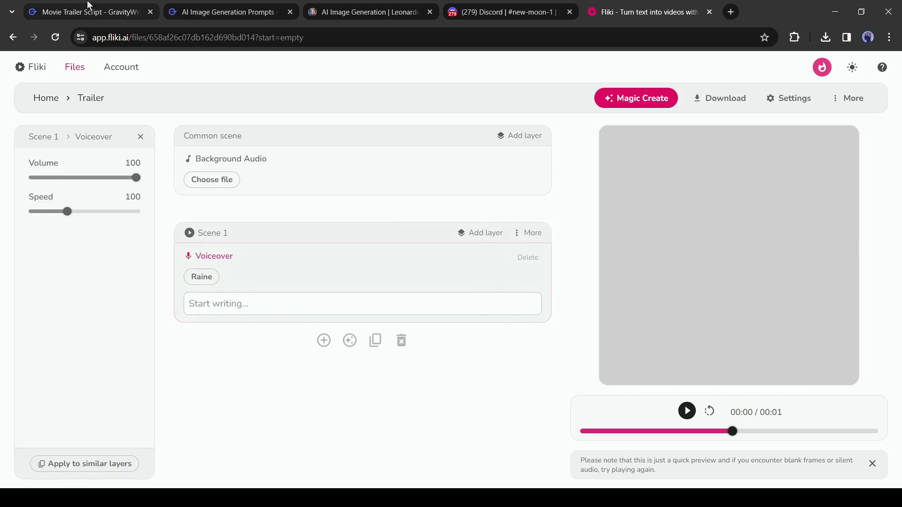
pyautogui.click(88, 10)
pyautogui.click(513, 205)
pyautogui.moveTo(642, 208); pyautogui.dragTo(819, 213)
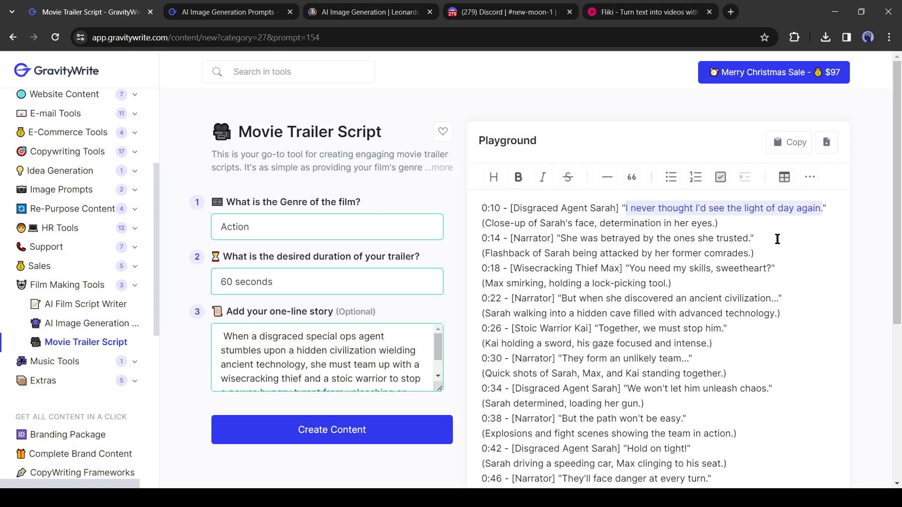
pyautogui.click(625, 6)
pyautogui.hotkey('ctrl', '1')
pyautogui.hotkey('ctrl', '5')
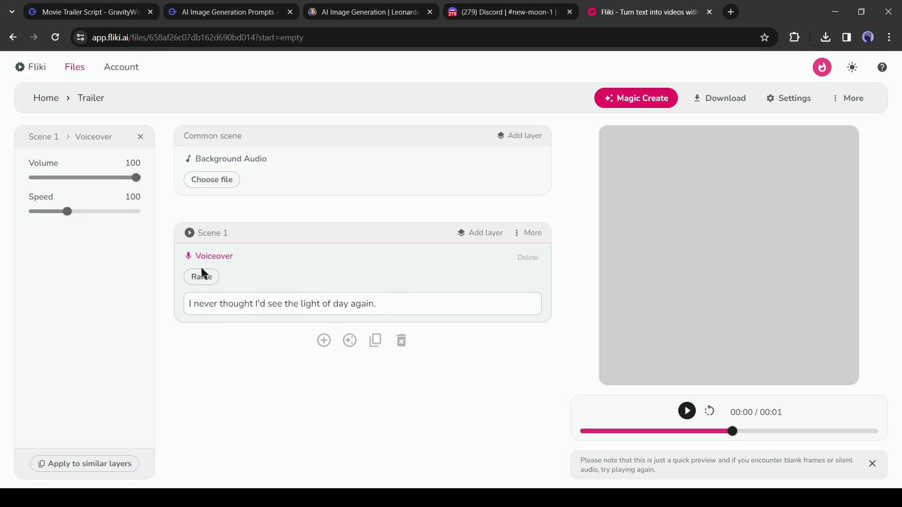
# - Set Scene 1's voice to Nicole and add an empty Scene 2
pyautogui.click(203, 284)
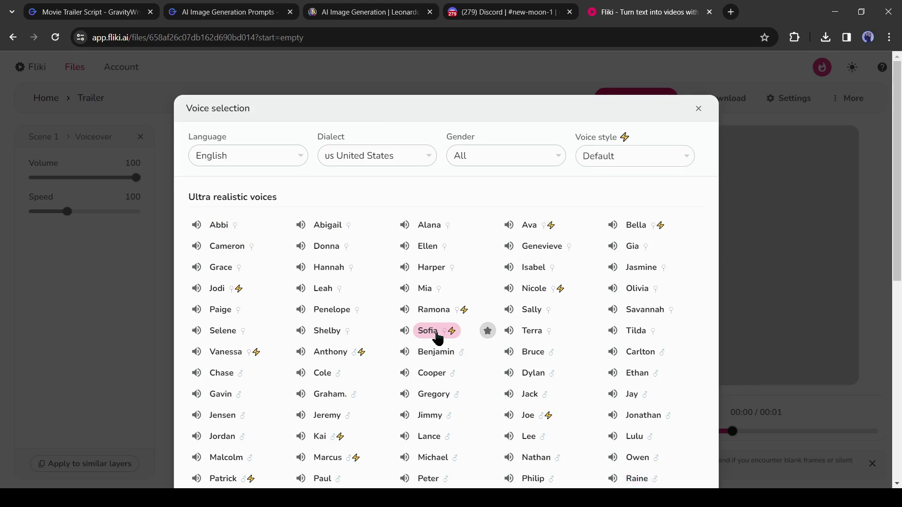
pyautogui.scroll(-1, 282, 343)
pyautogui.click(196, 291)
pyautogui.click(509, 228)
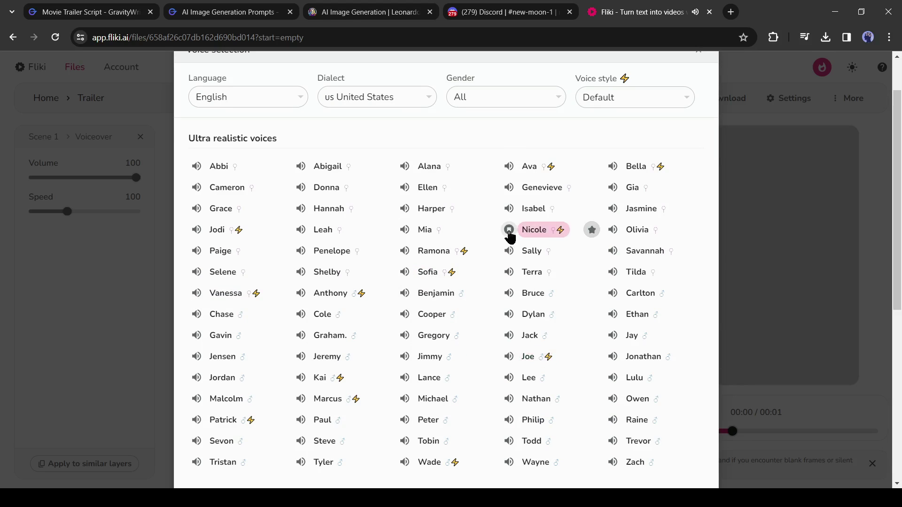
pyautogui.click(534, 227)
pyautogui.click(324, 341)
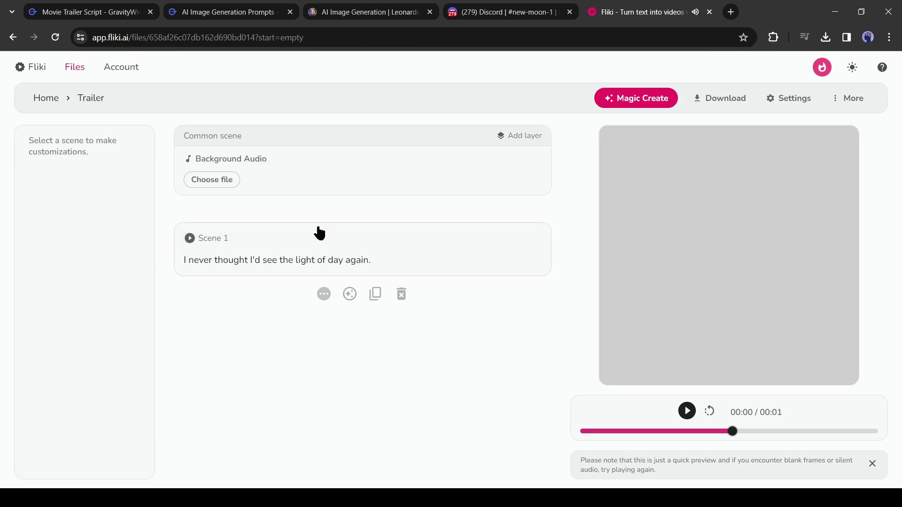
# - Fill Scene 2 with 'She was betrayed by the ones she trusted.' and add Scene 3
pyautogui.click(73, 6)
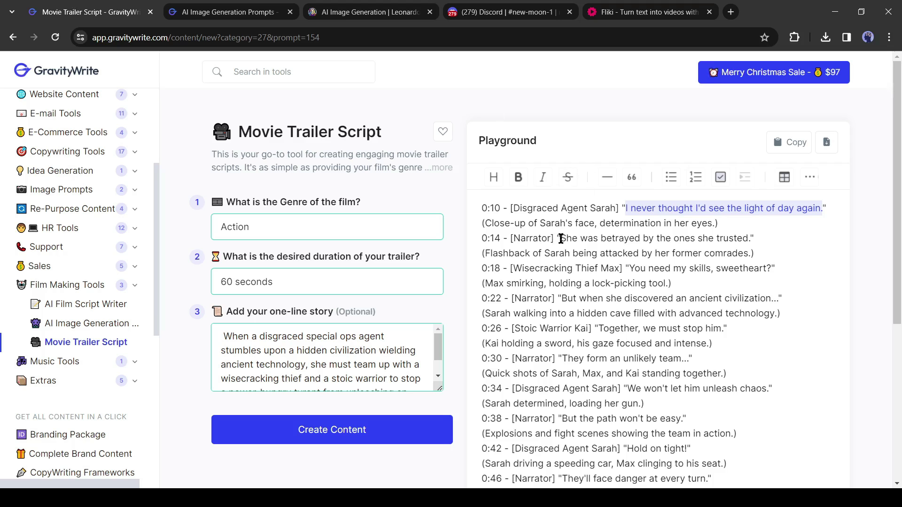
pyautogui.moveTo(562, 238); pyautogui.dragTo(751, 241)
pyautogui.click(603, 6)
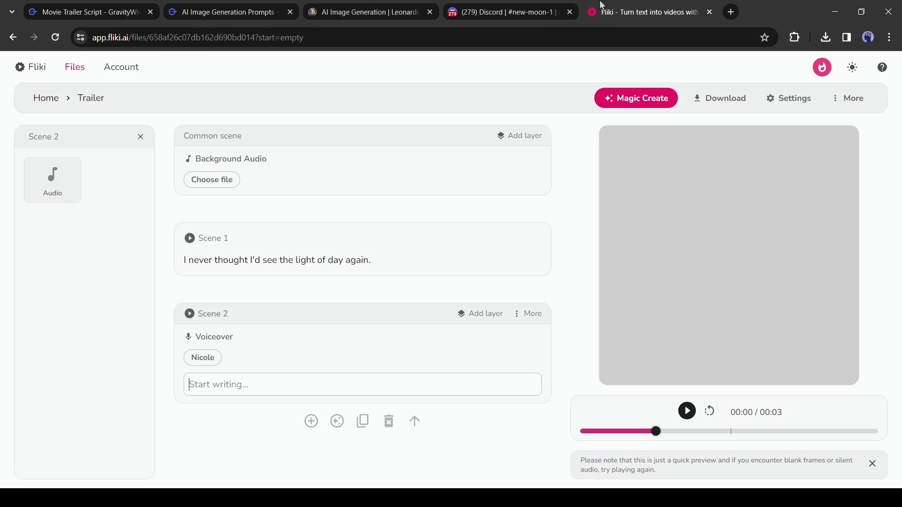
pyautogui.click(293, 249)
pyautogui.click(244, 392)
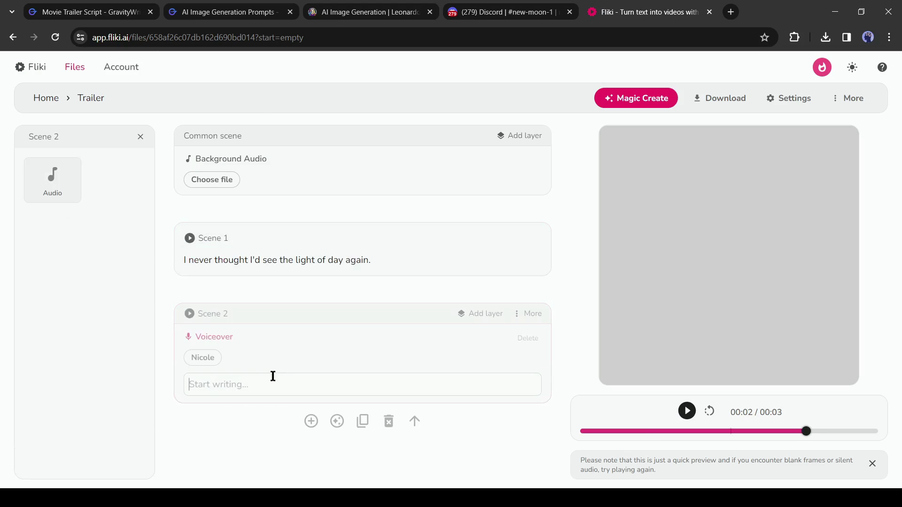
pyautogui.click(215, 354)
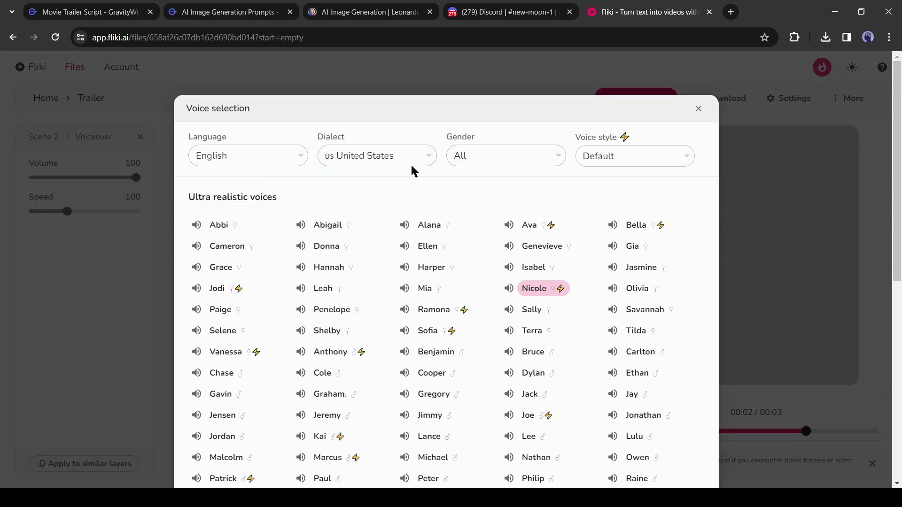
pyautogui.scroll(-1, 412, 171)
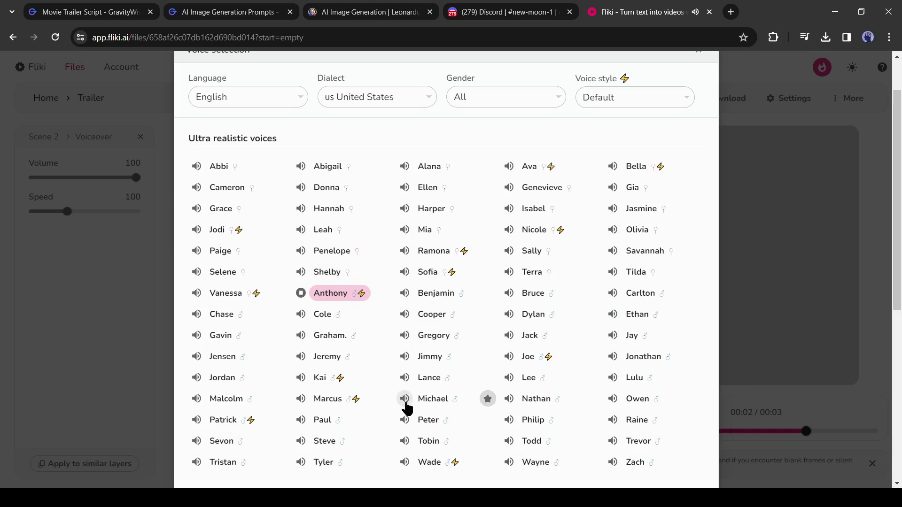
pyautogui.press('Escape')
pyautogui.click(311, 421)
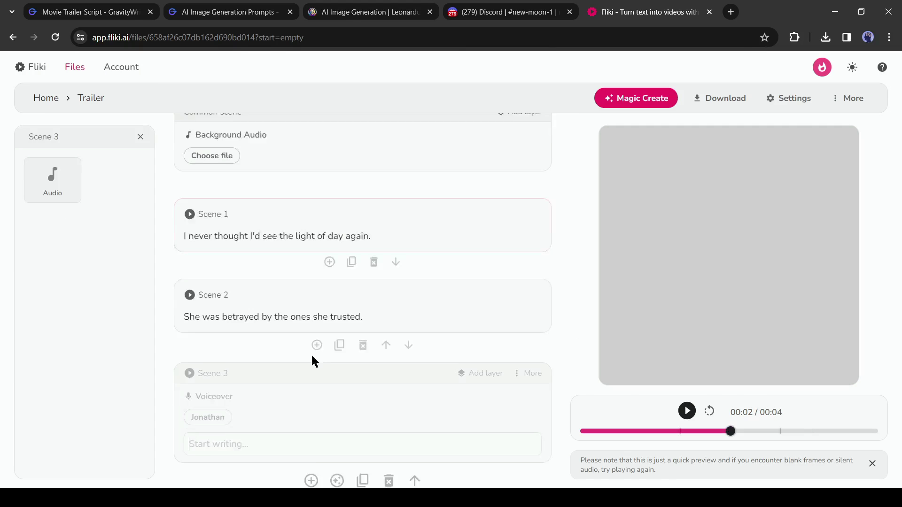
# - Paste the next script line into Scene 3 and delete the stray empty Scene 4
pyautogui.click(89, 12)
pyautogui.moveTo(630, 268); pyautogui.dragTo(666, 287)
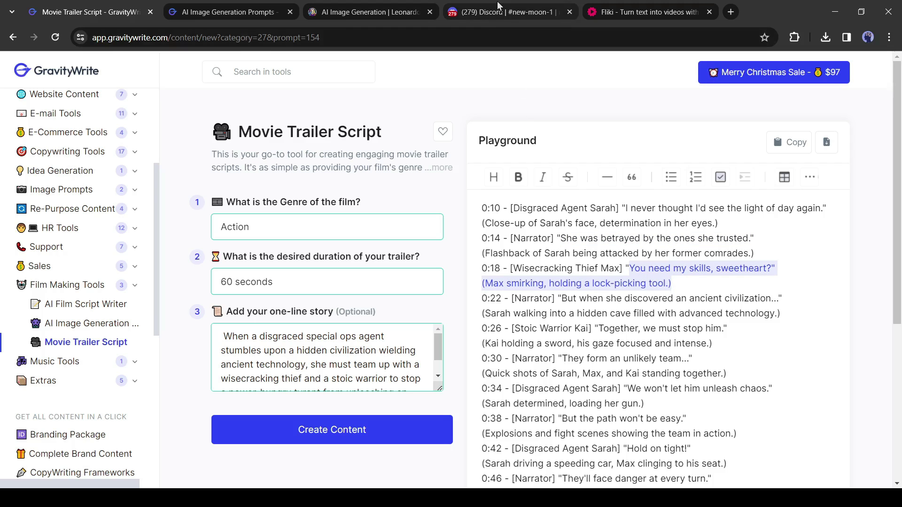
pyautogui.hotkey('ctrl', 'c')
pyautogui.click(646, 12)
pyautogui.hotkey('ctrl', 'v')
pyautogui.click(397, 421)
pyautogui.hotkey('ctrl', 'a')
pyautogui.press('BackSpace')
pyautogui.press('BackSpace')
pyautogui.press('Return')
# - Voice Scene 6 with Jonathan, add Scene 7, and select 'We won't let him unleash chaos.'
pyautogui.click(234, 313)
pyautogui.click(262, 155)
pyautogui.click(245, 336)
pyautogui.click(190, 235)
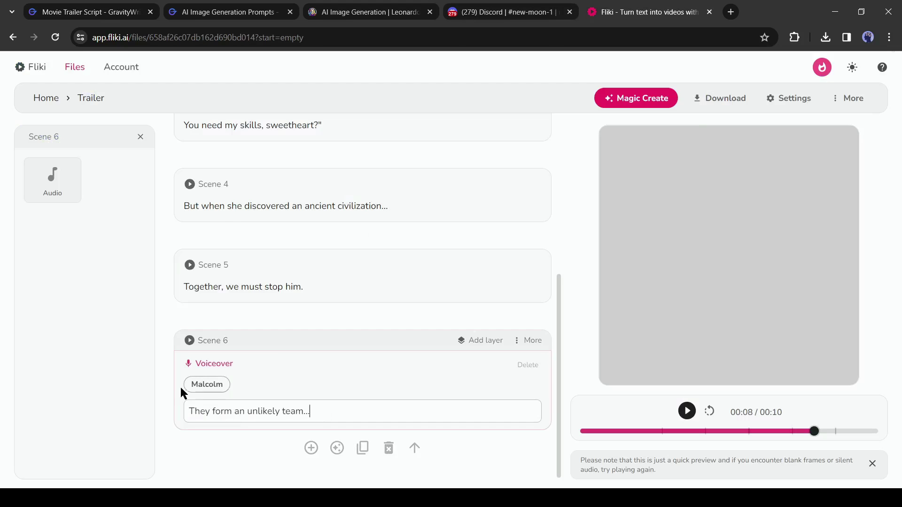
pyautogui.click(203, 383)
pyautogui.click(630, 417)
pyautogui.click(310, 427)
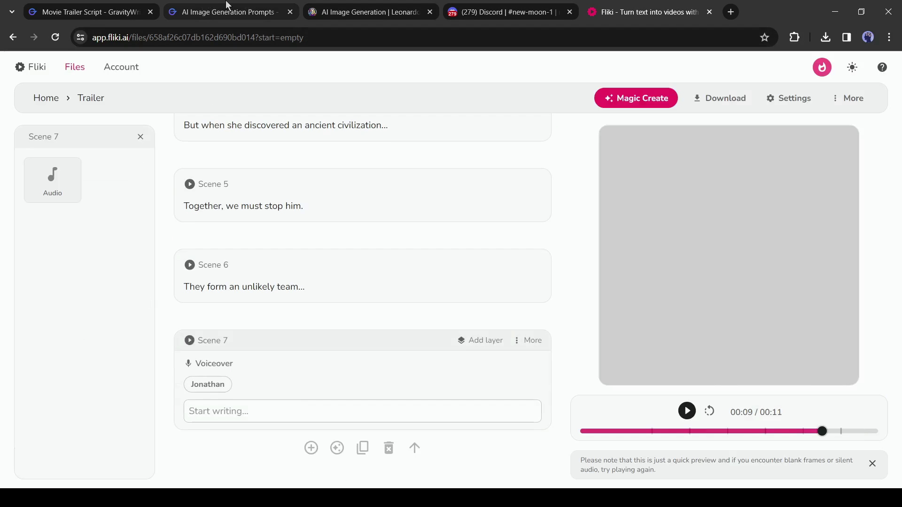
pyautogui.click(84, 12)
pyautogui.moveTo(627, 213); pyautogui.dragTo(772, 213)
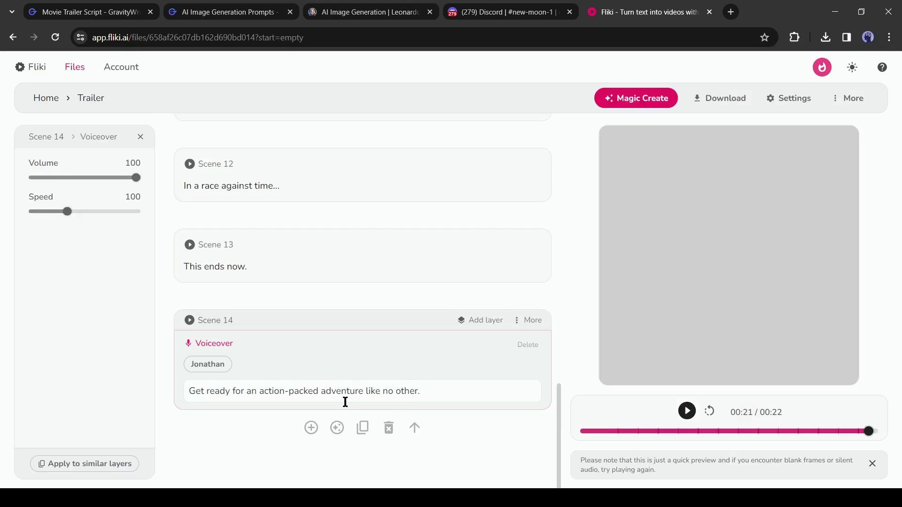
# - Return to the top of the scene list and review the voiceovers of Scenes 1 and 3
pyautogui.scroll(5, 345, 400)
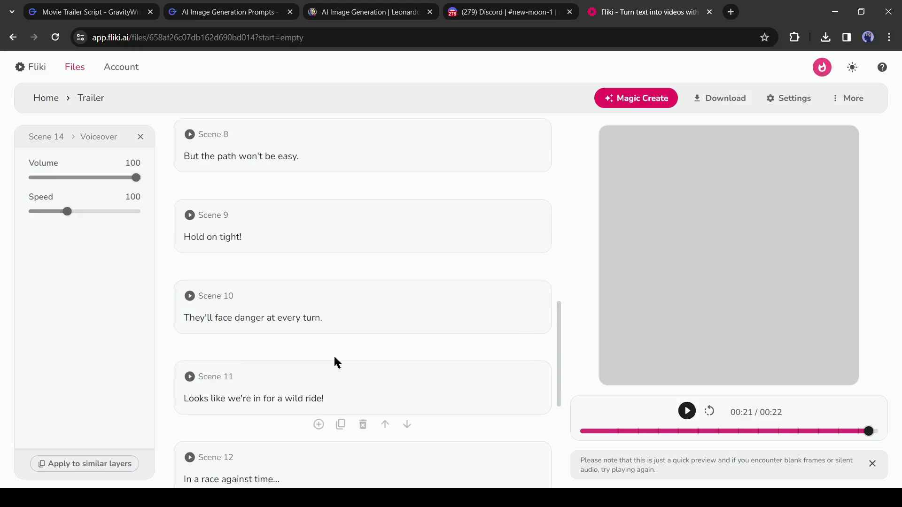
pyautogui.scroll(8, 337, 361)
pyautogui.scroll(6, 337, 362)
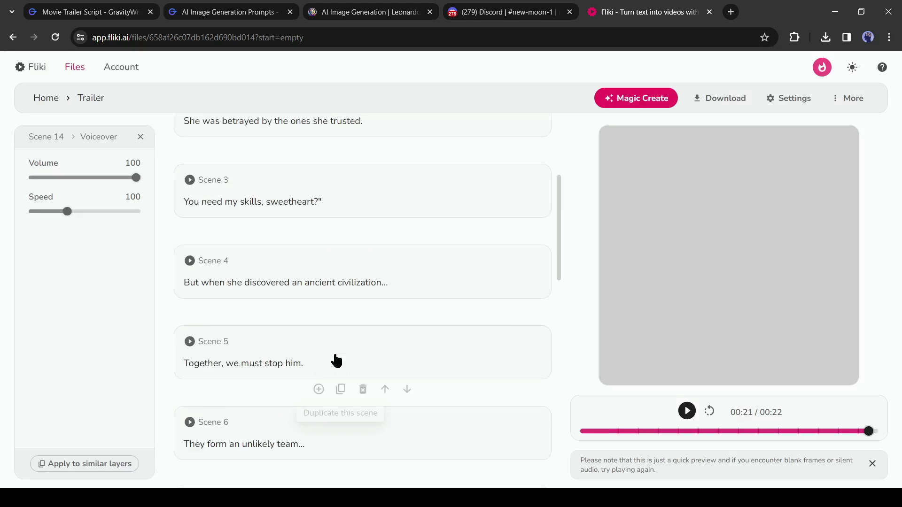
pyautogui.click(262, 234)
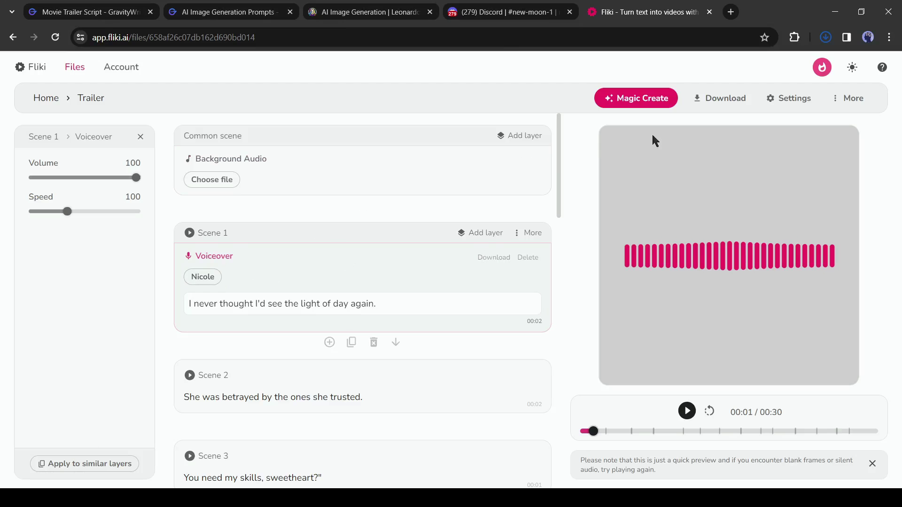
pyautogui.scroll(-3, 213, 336)
pyautogui.click(216, 338)
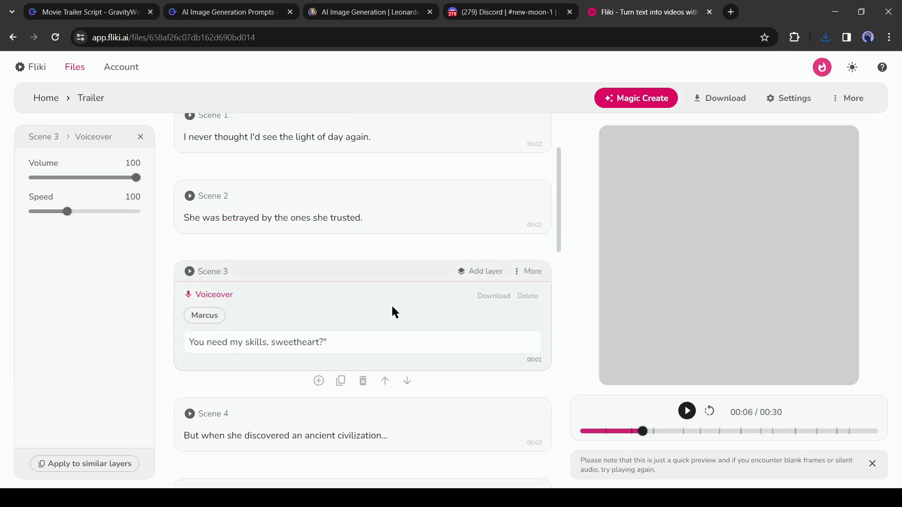
# - Review the voiceovers of Scenes 5, 7, 9, 11 and 13 in the preview player
pyautogui.scroll(-4, 347, 348)
pyautogui.click(347, 348)
pyautogui.scroll(-3, 397, 328)
pyautogui.click(397, 329)
pyautogui.scroll(-3, 330, 271)
pyautogui.click(296, 345)
pyautogui.scroll(-3, 381, 329)
pyautogui.click(380, 328)
pyautogui.scroll(-3, 434, 266)
pyautogui.click(475, 319)
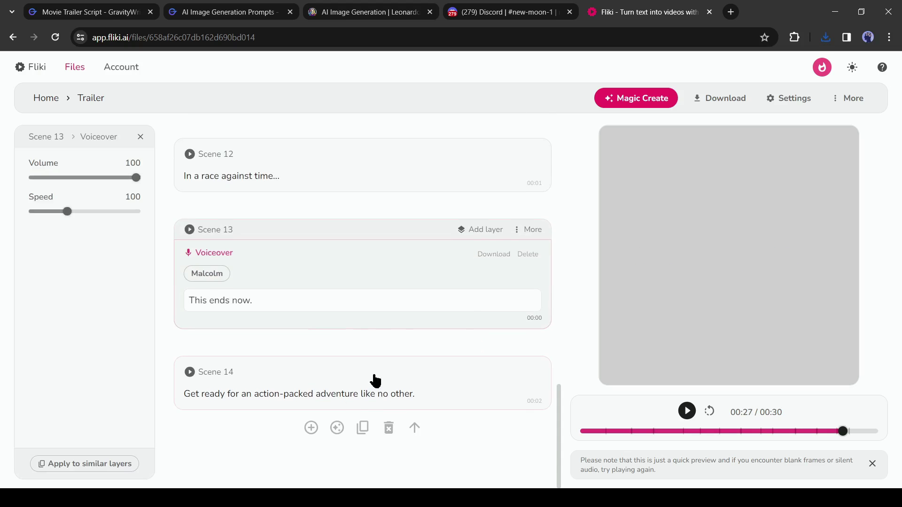
pyautogui.scroll(15, 489, 244)
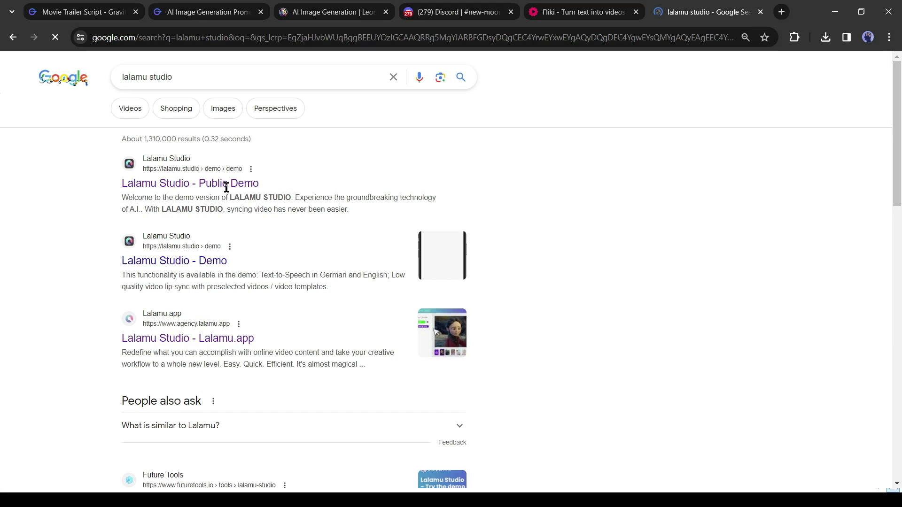
# - Open the Lalamu Studio demo, choose Let's start, and dismiss the welcome message
pyautogui.click(187, 184)
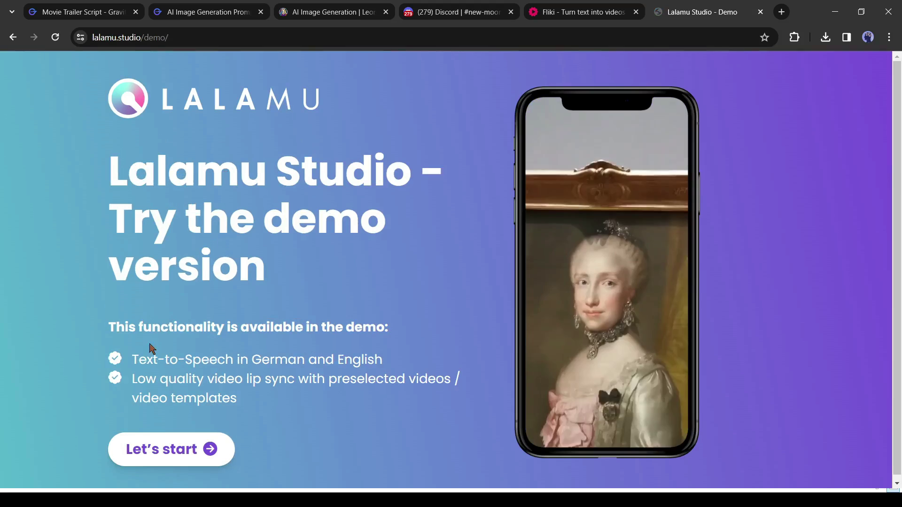
pyautogui.click(202, 450)
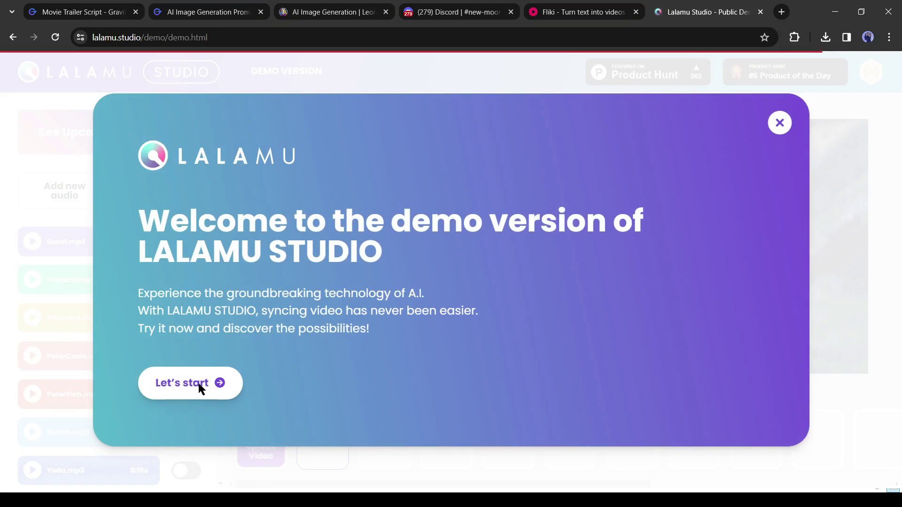
pyautogui.click(197, 380)
pyautogui.scroll(-2, 294, 340)
pyautogui.scroll(2, 295, 387)
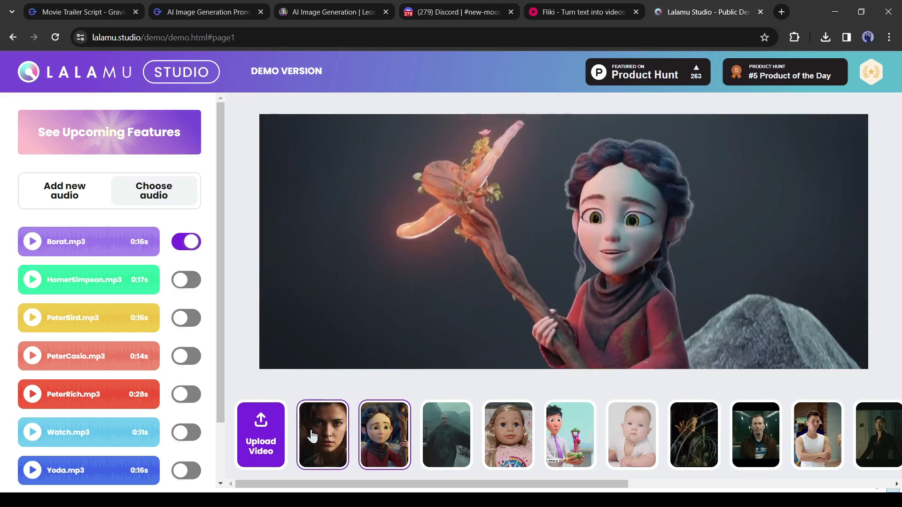
# - Load the woman video template and upload fliki-section (1).mp3 as its voice audio
pyautogui.click(312, 436)
pyautogui.click(58, 188)
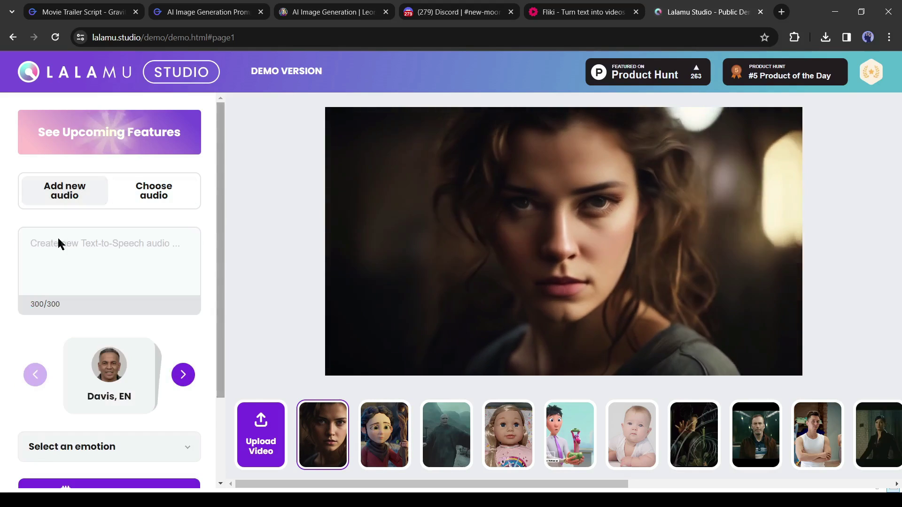
pyautogui.scroll(-1, 100, 301)
pyautogui.scroll(-1, 99, 301)
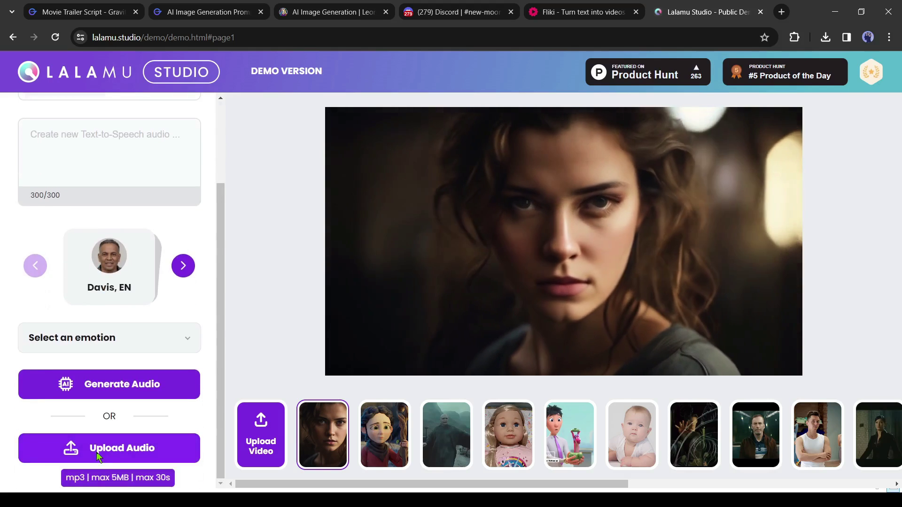
pyautogui.click(101, 452)
pyautogui.doubleClick(503, 275)
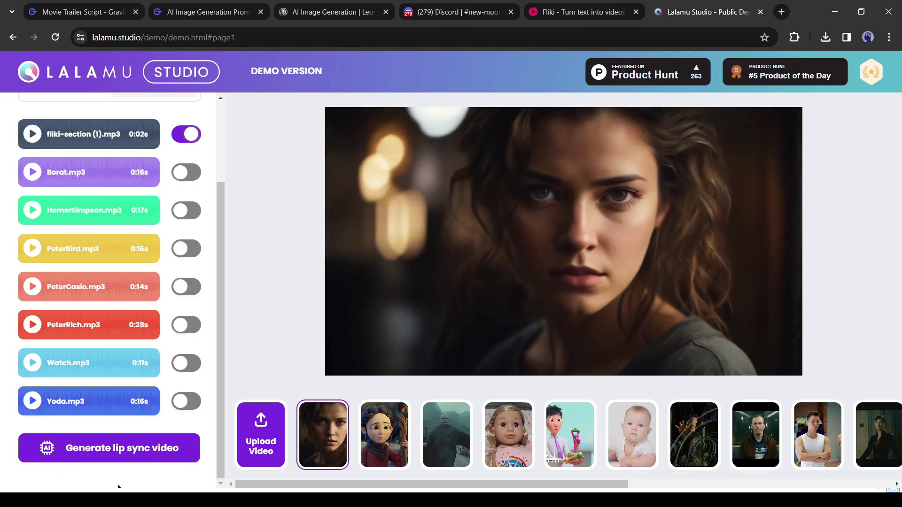
# - Generate the lip-synced video and save it to disk
pyautogui.click(147, 454)
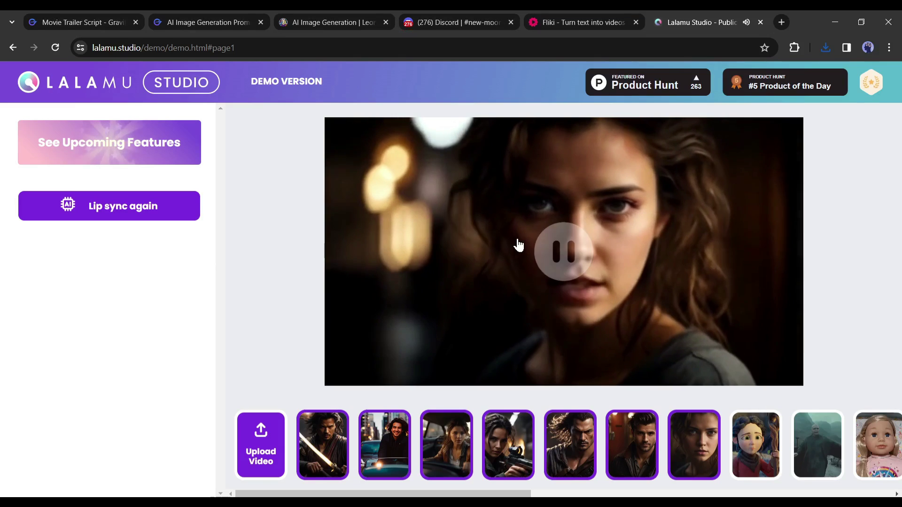
pyautogui.rightClick(510, 233)
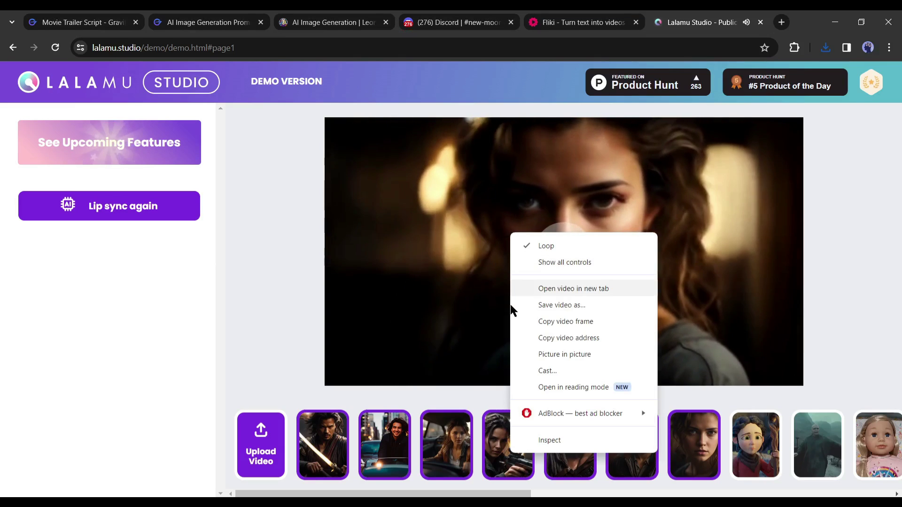
pyautogui.click(553, 306)
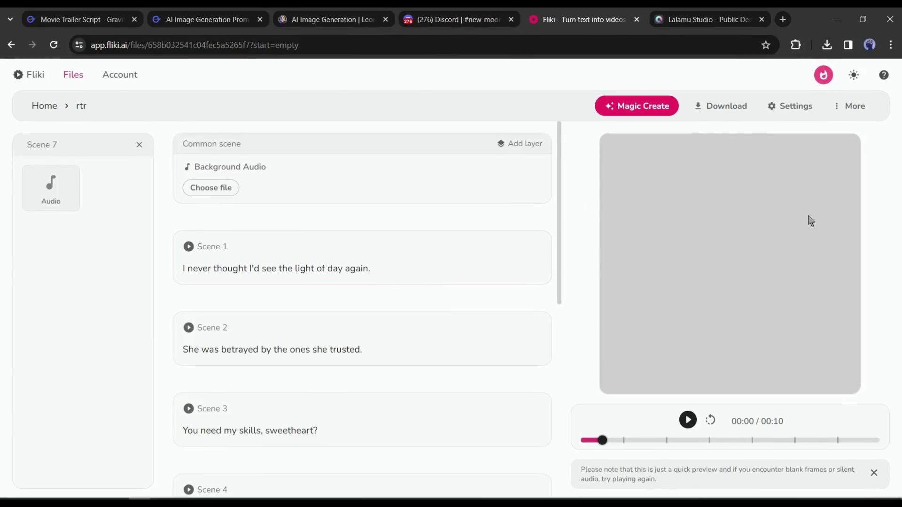
# - Change the output from audio to Landscape (16:9) video with fade and special transitions
pyautogui.click(799, 110)
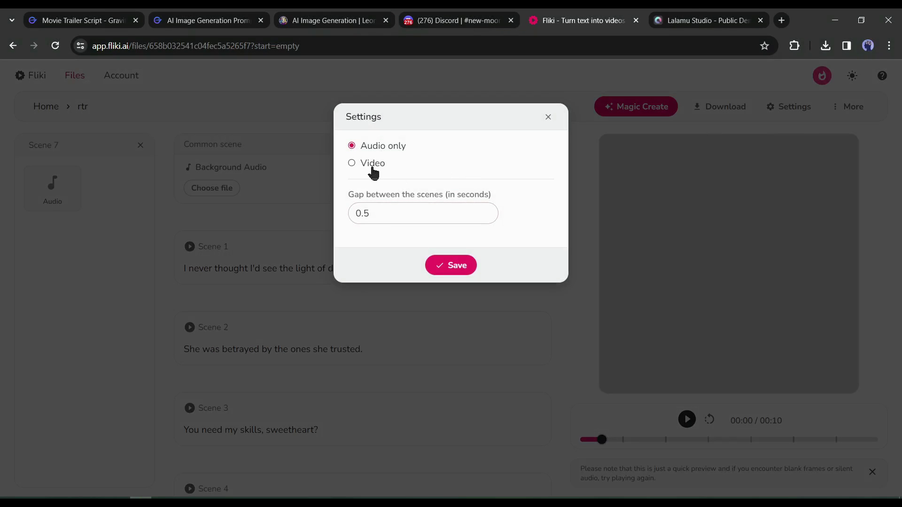
pyautogui.click(374, 167)
pyautogui.click(441, 263)
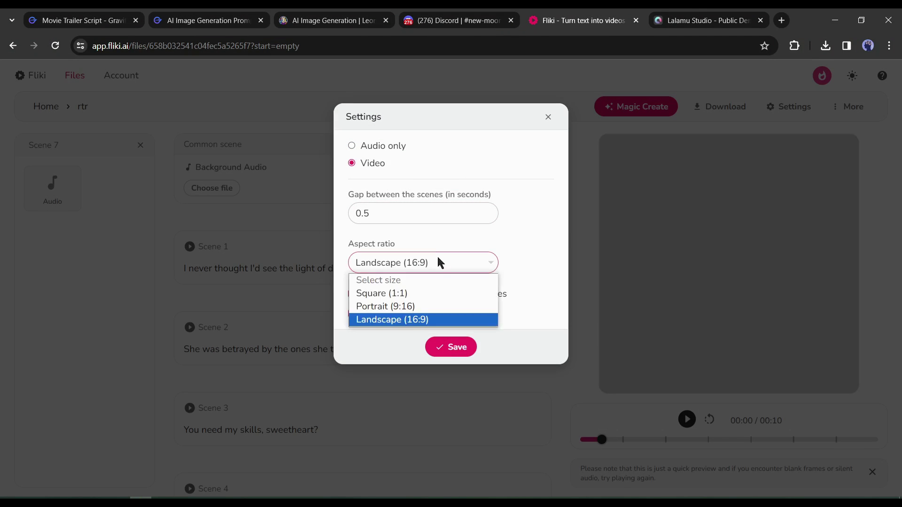
pyautogui.click(383, 322)
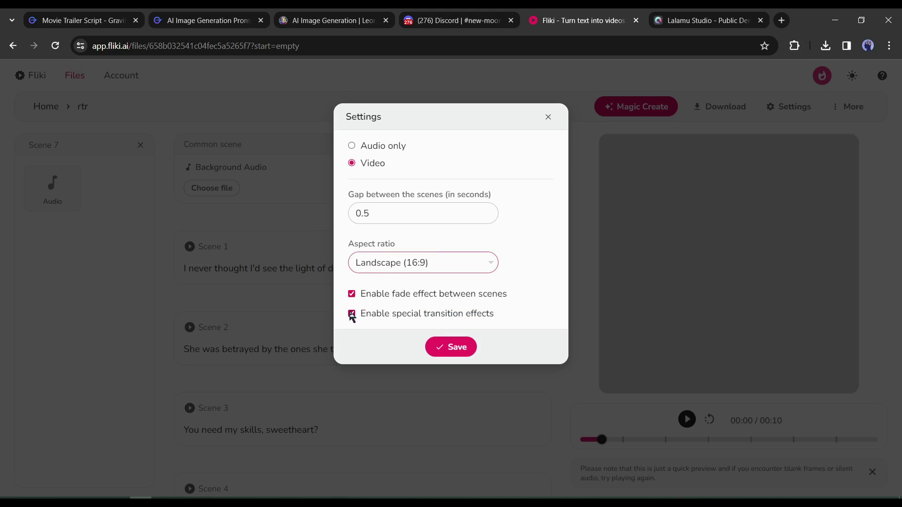
pyautogui.click(446, 357)
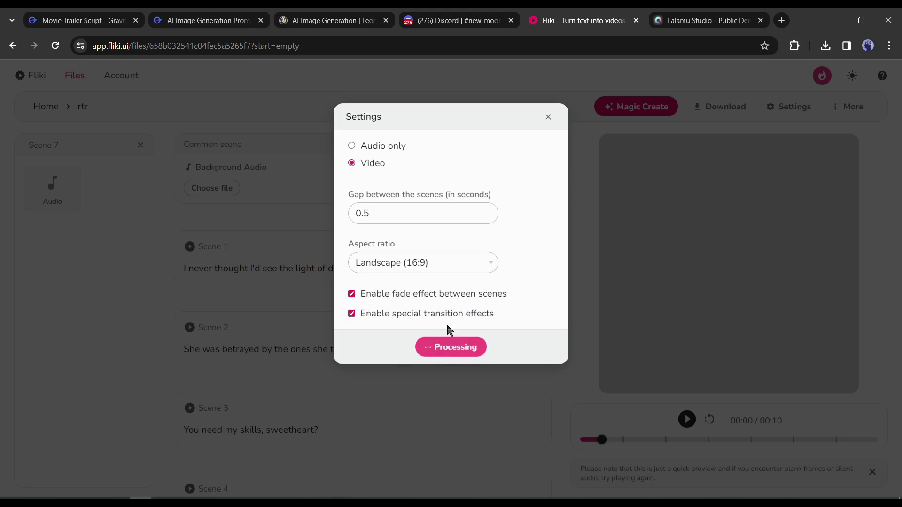
pyautogui.scroll(10, 471, 332)
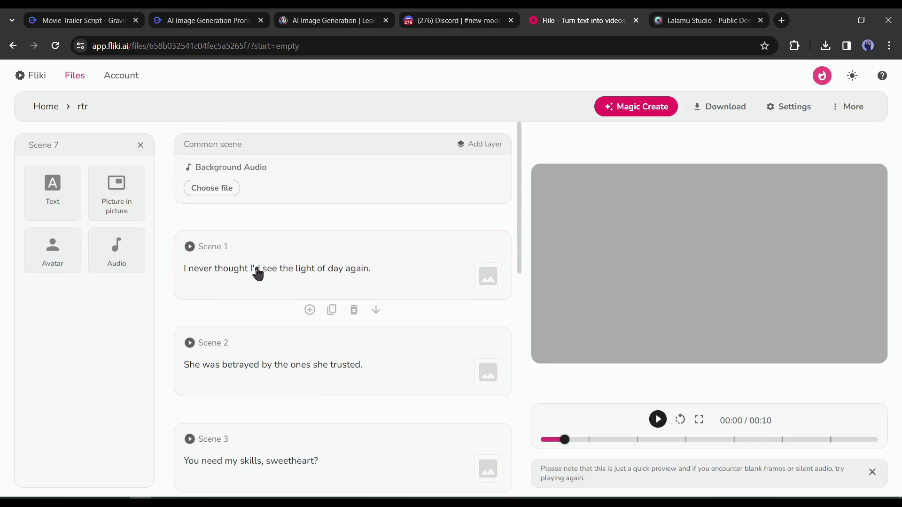
# - Upload the lip-synced clip as Scene 1's media, then begin uploading a clip for Scene 2
pyautogui.click(429, 270)
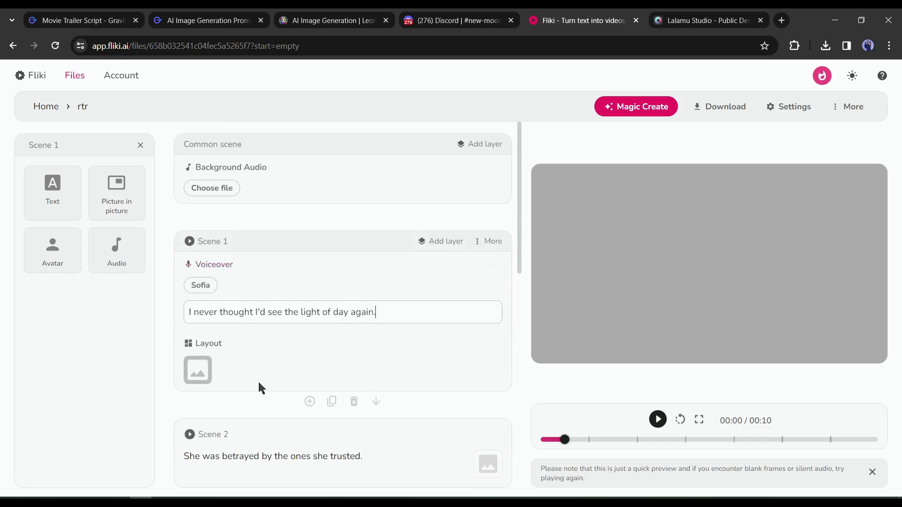
pyautogui.click(198, 371)
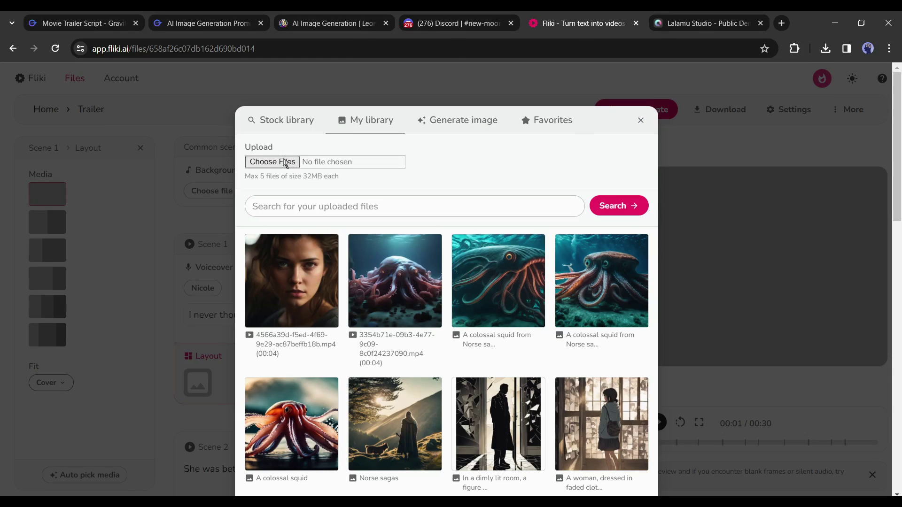
pyautogui.click(285, 161)
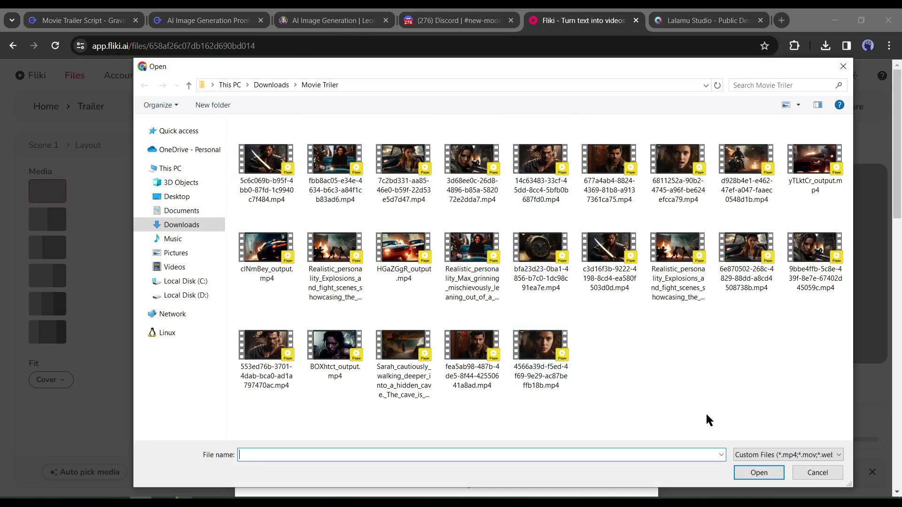
pyautogui.doubleClick(666, 165)
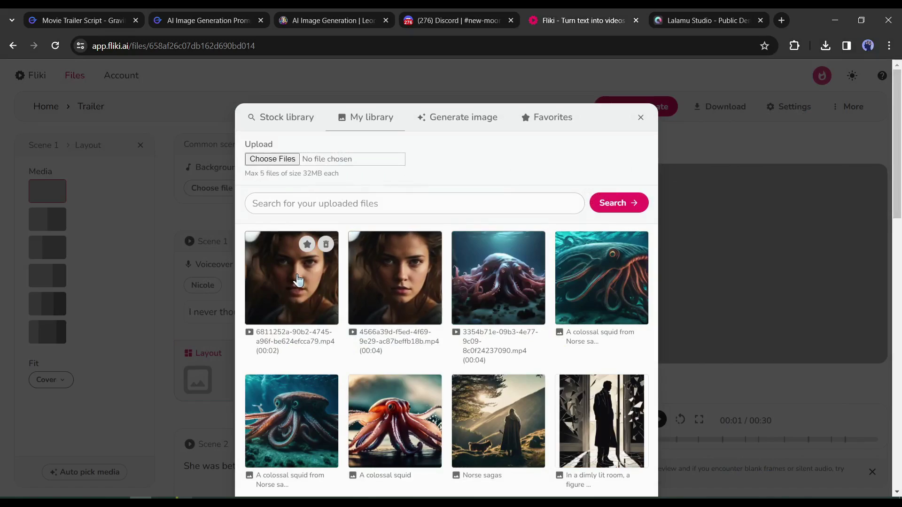
pyautogui.click(296, 274)
pyautogui.click(680, 418)
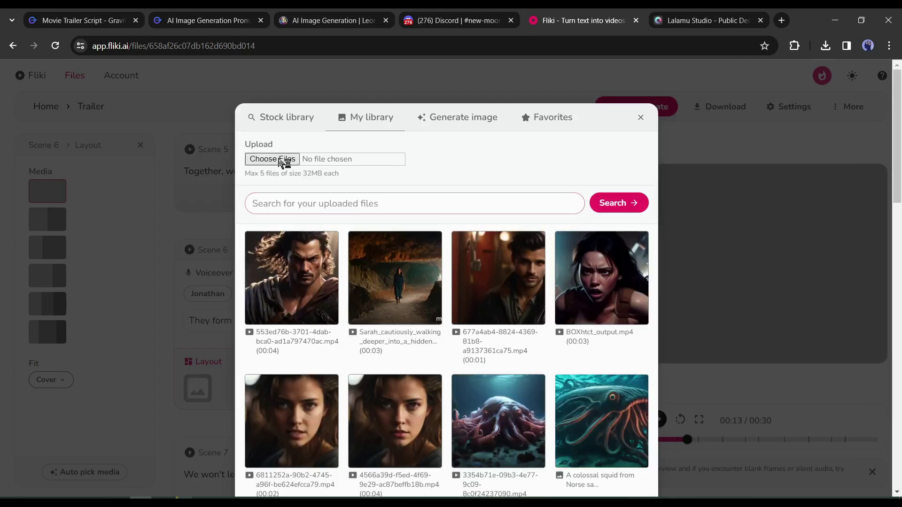
pyautogui.click(281, 160)
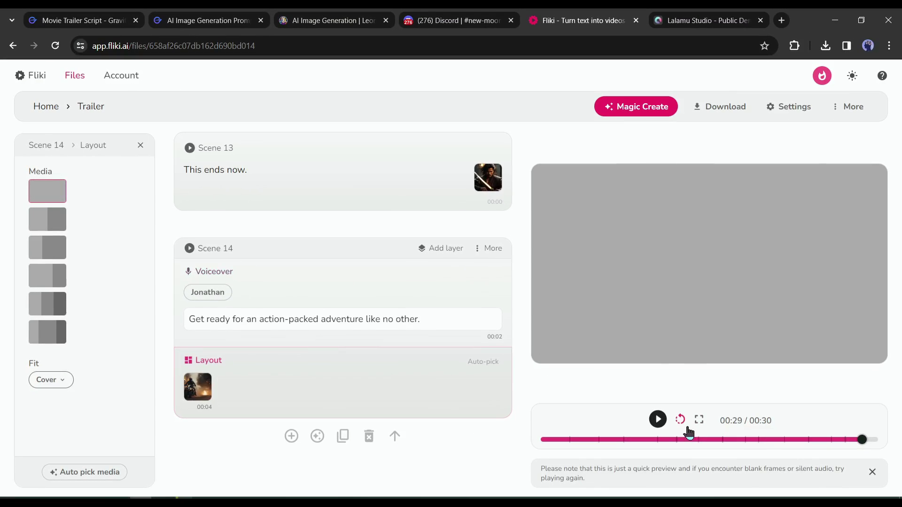
# - Rewind the trailer preview to the beginning
pyautogui.click(681, 423)
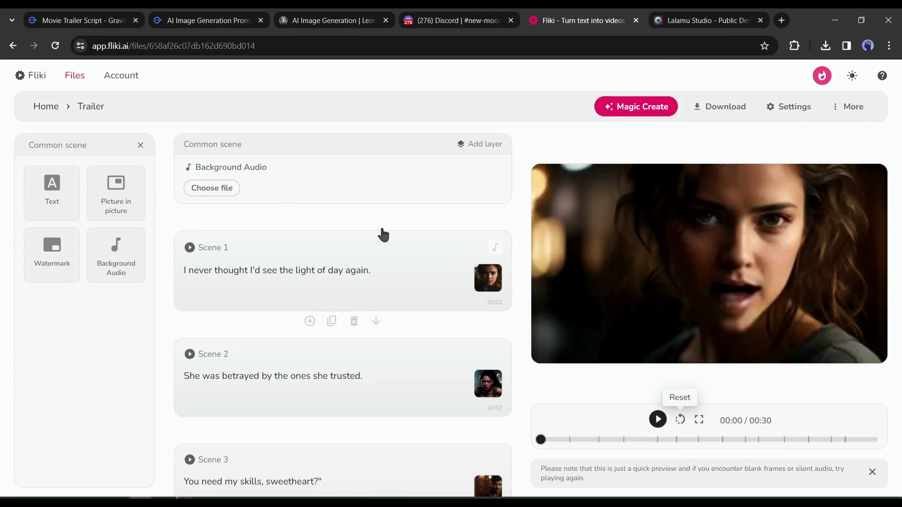
# - Search the stock music library for background audio matching "action trailer"
pyautogui.click(272, 168)
pyautogui.click(199, 190)
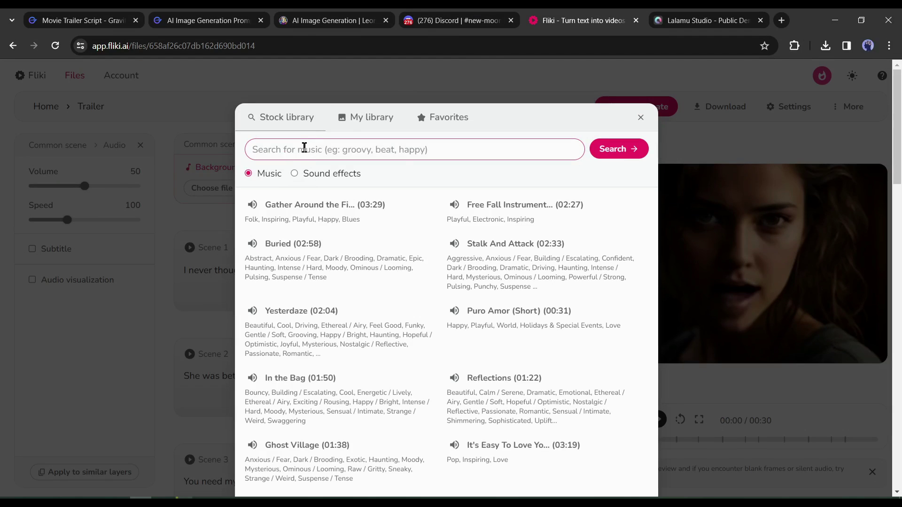
pyautogui.write('action trailer')
pyautogui.press('Return')
# - Preview Skyfire, Epic Action Trailer and other tracks, then select Action Hybrid Trailer
pyautogui.click(454, 272)
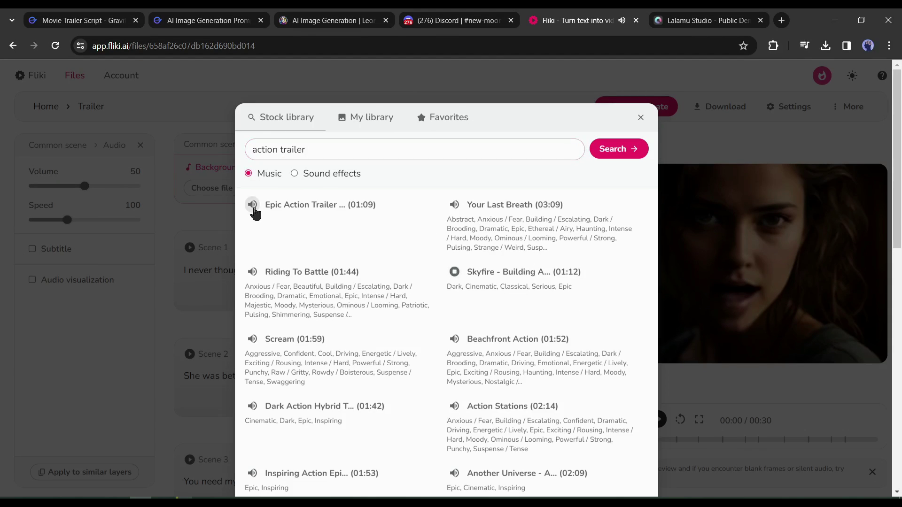
pyautogui.scroll(-5, 455, 318)
pyautogui.click(454, 317)
pyautogui.scroll(-1, 446, 338)
pyautogui.click(250, 368)
pyautogui.scroll(-3, 432, 375)
pyautogui.scroll(-3, 431, 375)
pyautogui.click(435, 270)
pyautogui.scroll(3, 455, 252)
pyautogui.click(744, 462)
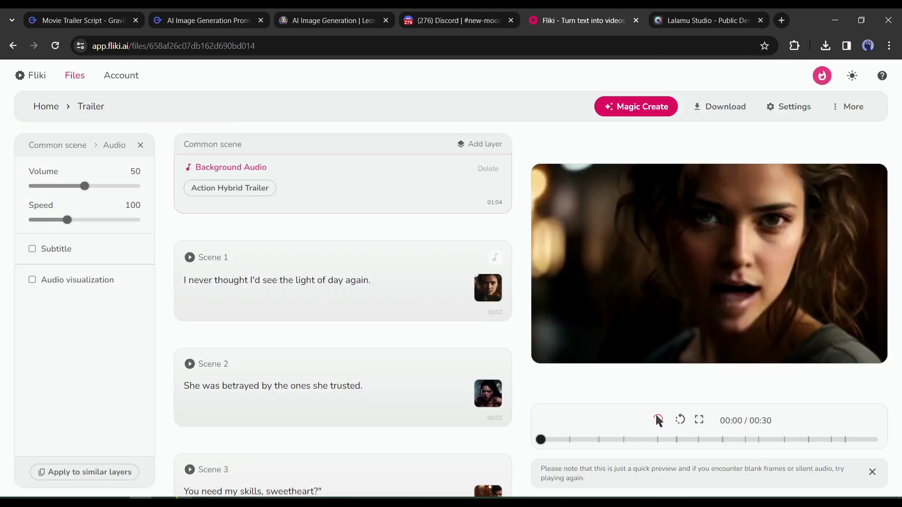
# - Play the preview, lower the background music volume to 10, and start the trailer download
pyautogui.click(658, 418)
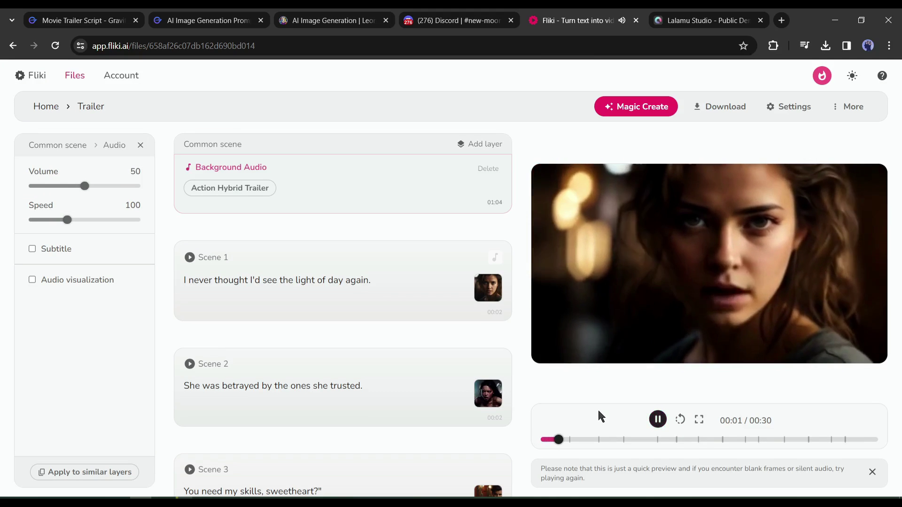
pyautogui.click(50, 186)
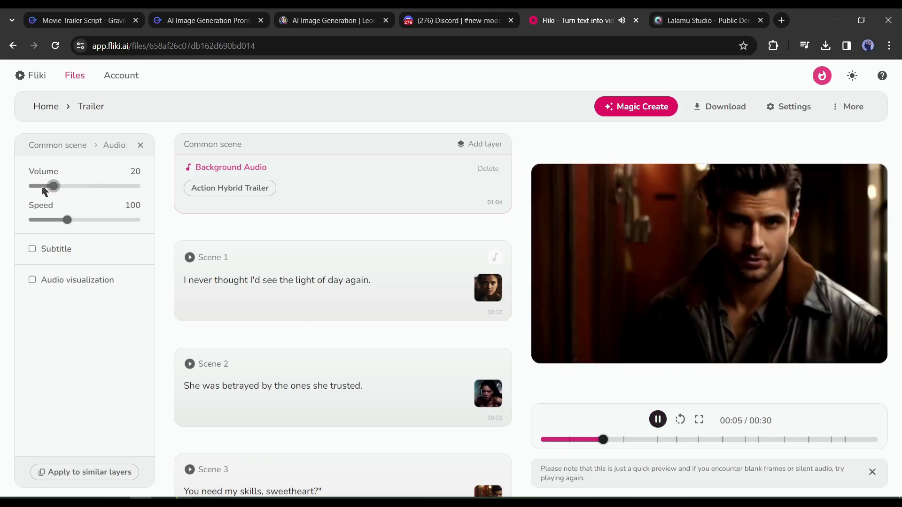
pyautogui.click(43, 186)
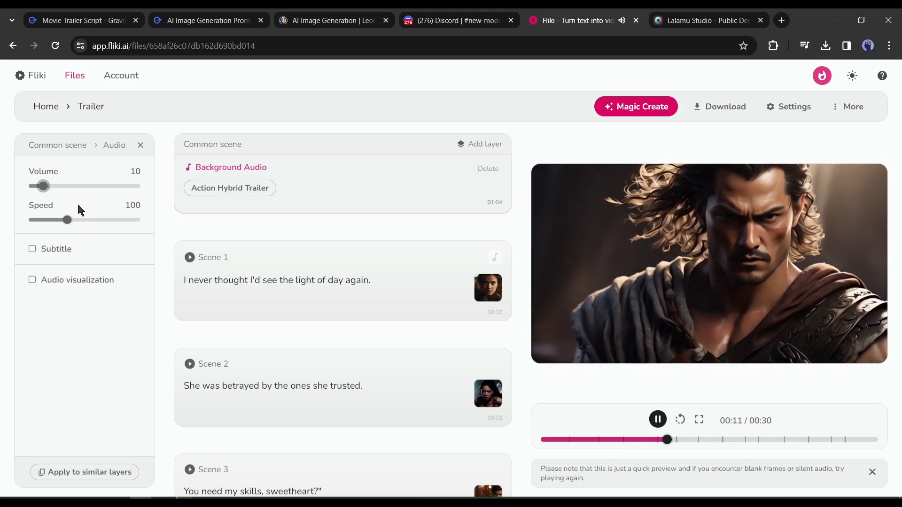
pyautogui.click(698, 125)
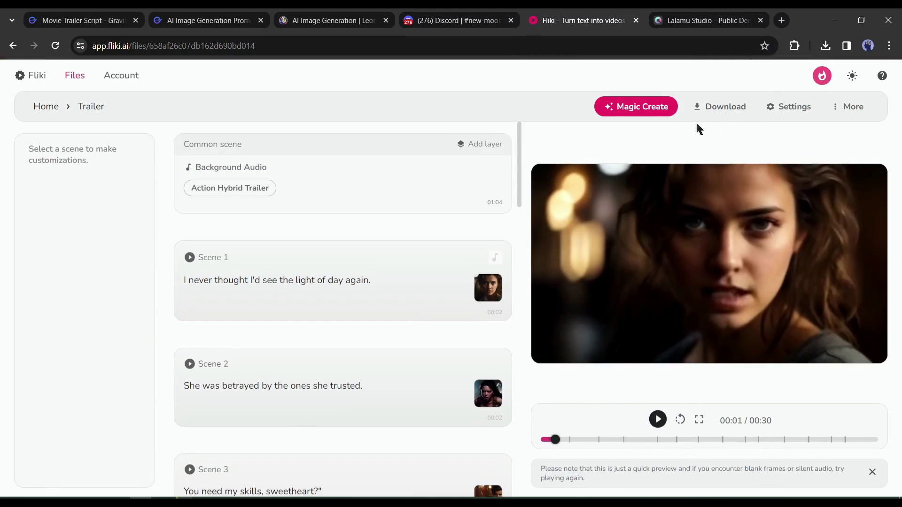
pyautogui.click(718, 108)
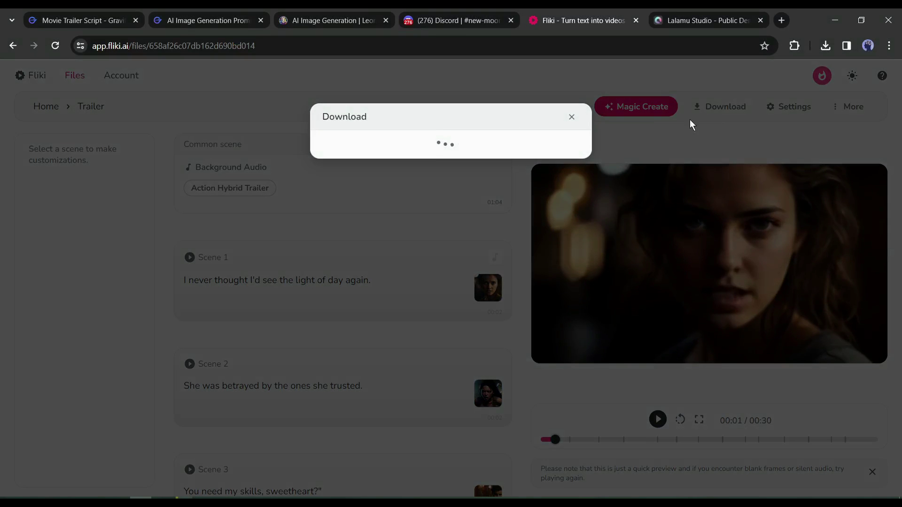